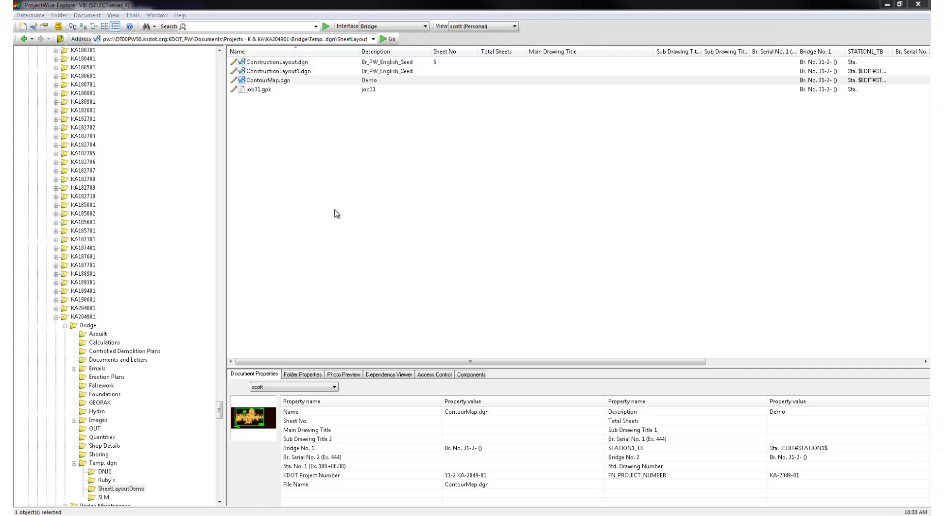
Create a new plot set named demo.ips in the SheetLayoutDemo folder and select it
{"action": "right_click", "coordinate": [272, 147]}
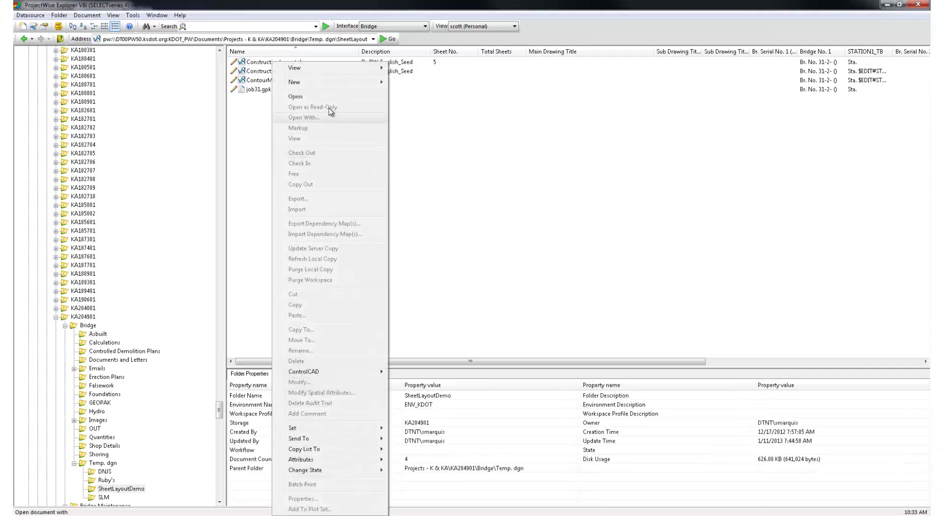
{"action": "mouse_move", "coordinate": [328, 81]}
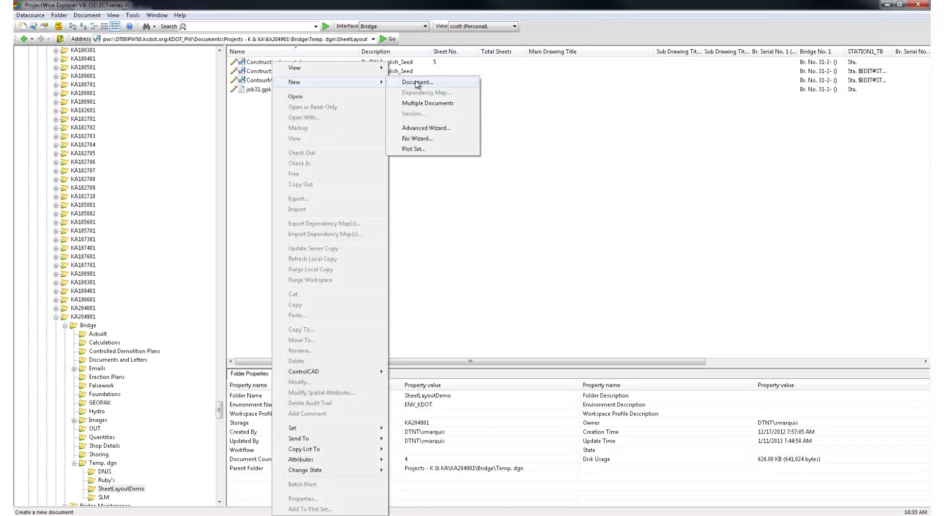
{"action": "left_click", "coordinate": [425, 150]}
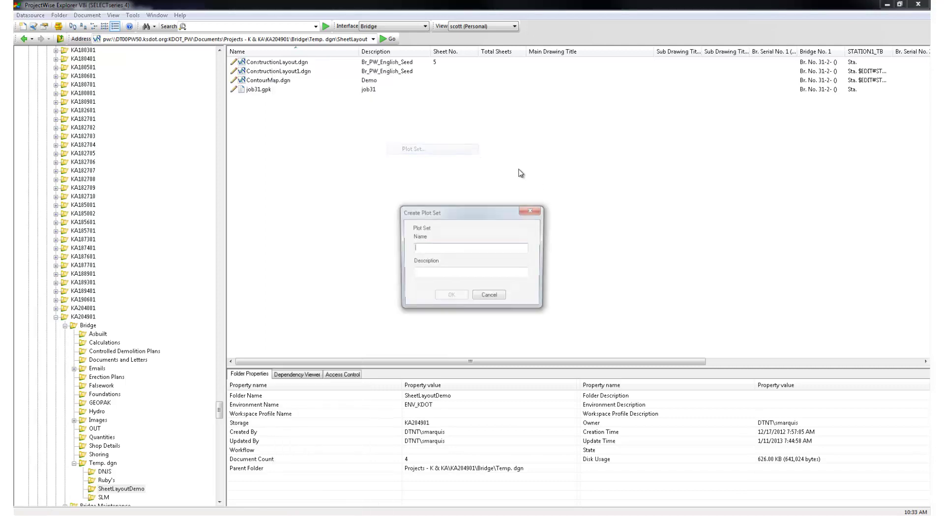
{"action": "type", "text": "de"}
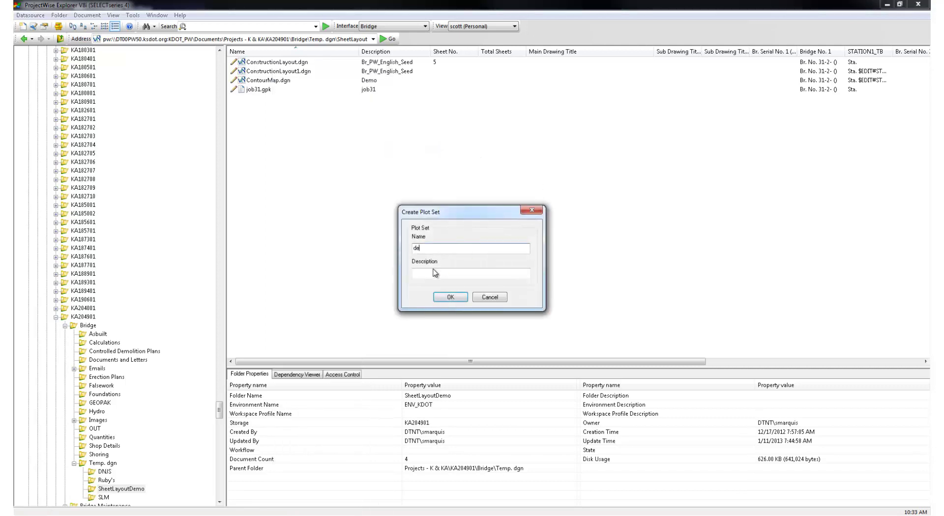
{"action": "type", "text": "mo.ips"}
{"action": "left_click", "coordinate": [444, 298]}
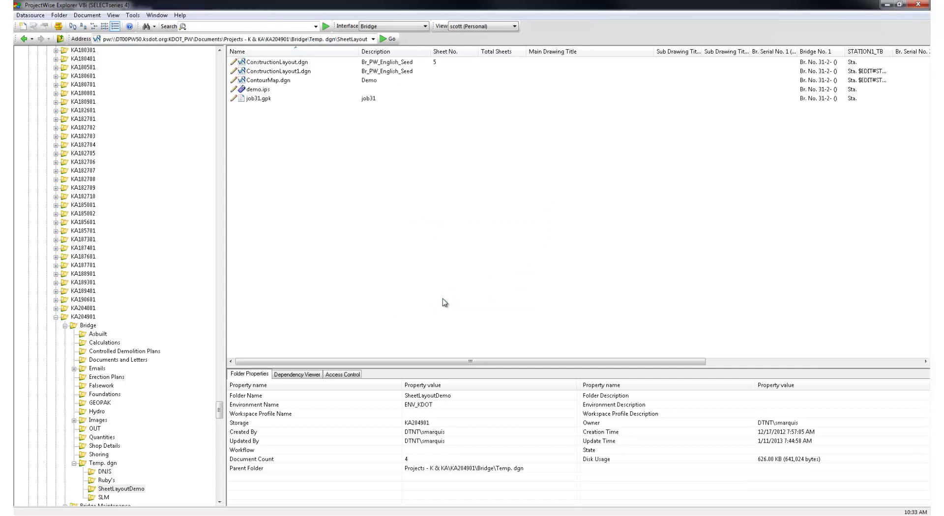
{"action": "left_click", "coordinate": [258, 91]}
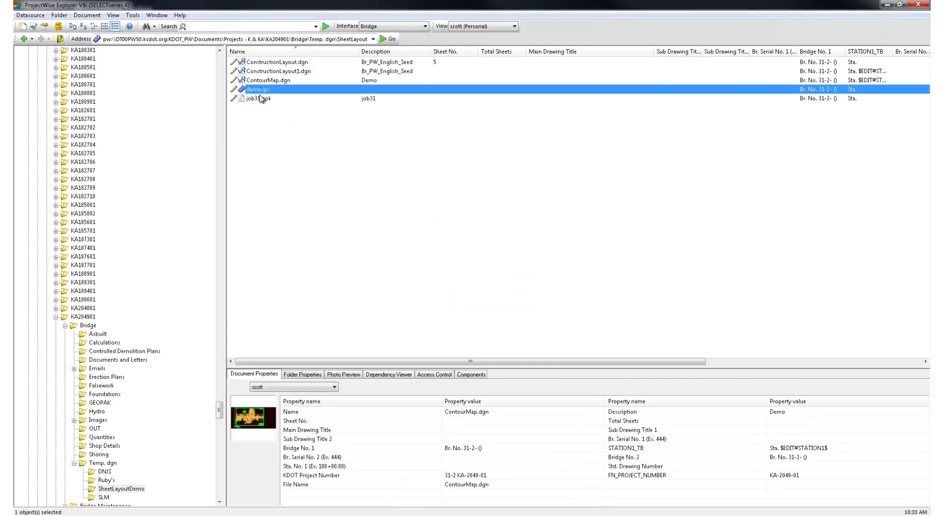
Check out demo.ips and open it in InterPlot Organizer as an empty plot set
{"action": "double_click", "coordinate": [259, 91]}
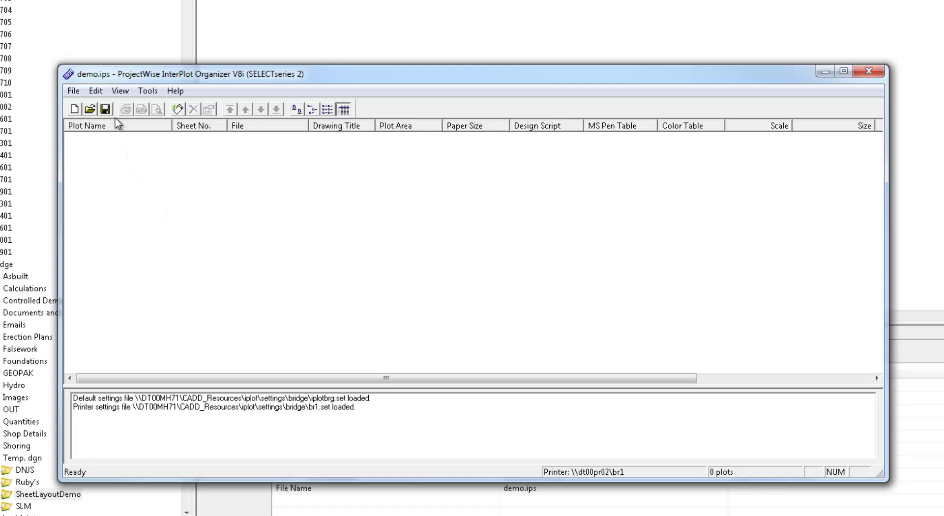
Add ConstructionLayout.dgn from ProjectWise as the input drawing for new plots
{"action": "left_click", "coordinate": [178, 109]}
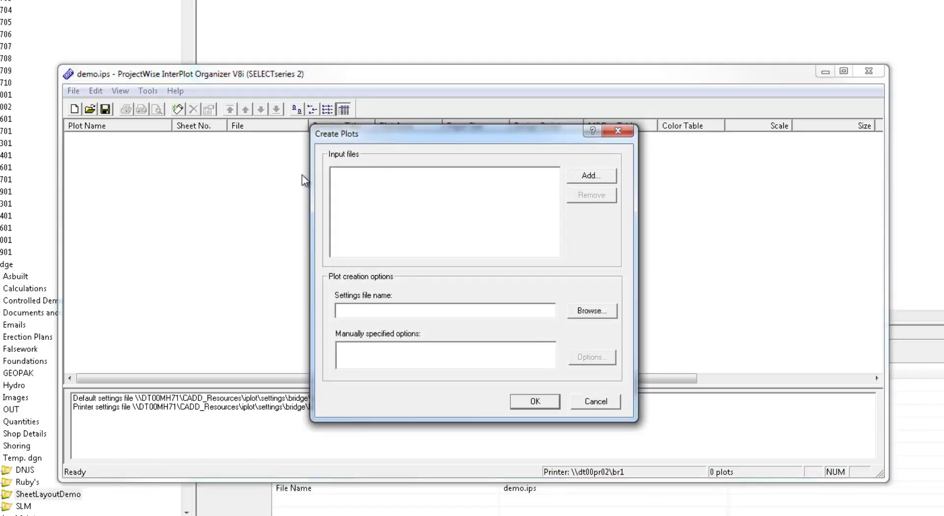
{"action": "left_click", "coordinate": [592, 176]}
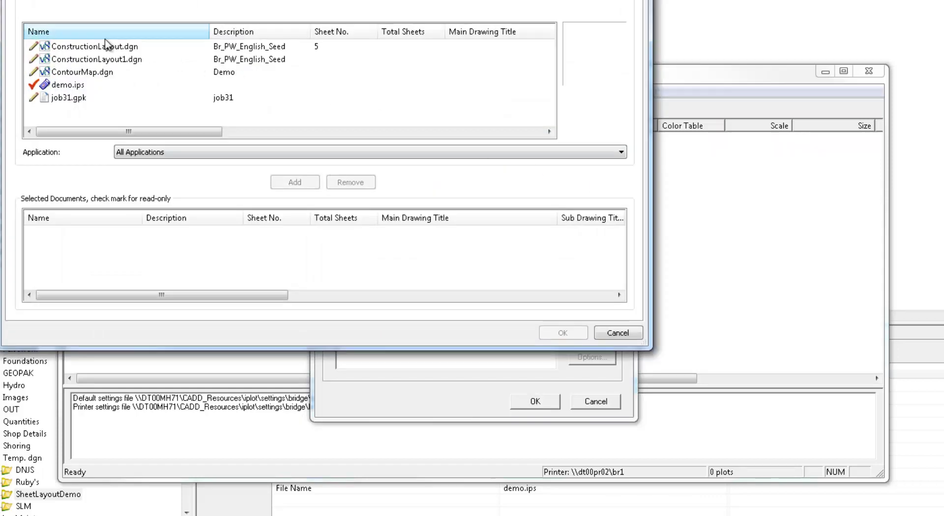
{"action": "left_click", "coordinate": [106, 46]}
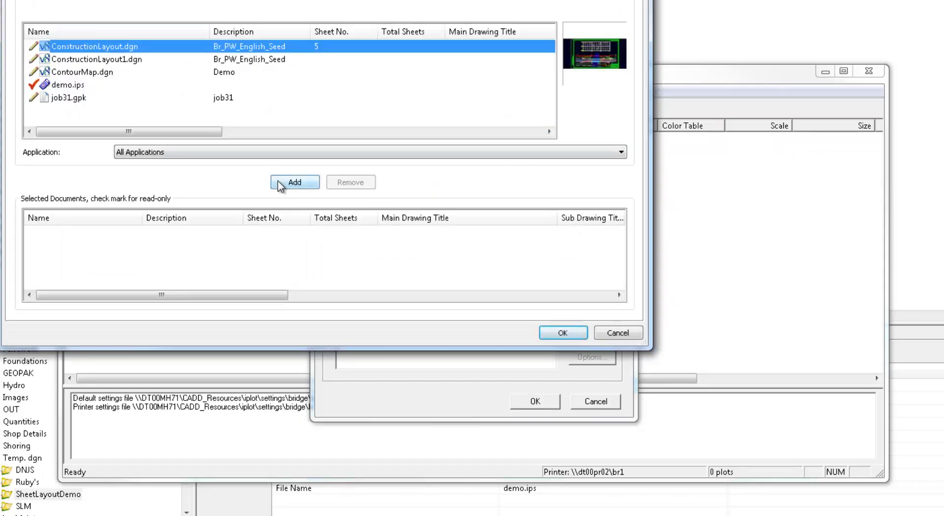
{"action": "left_click", "coordinate": [281, 184]}
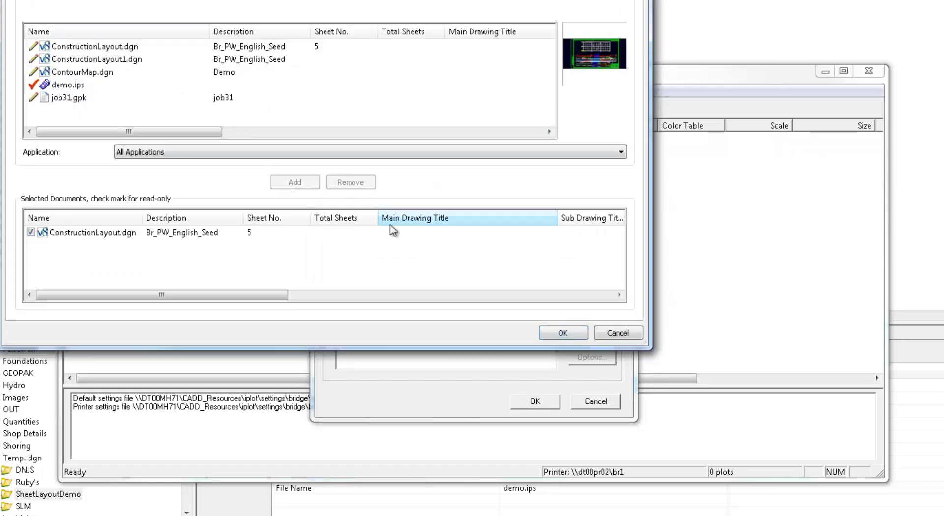
{"action": "left_click", "coordinate": [572, 337]}
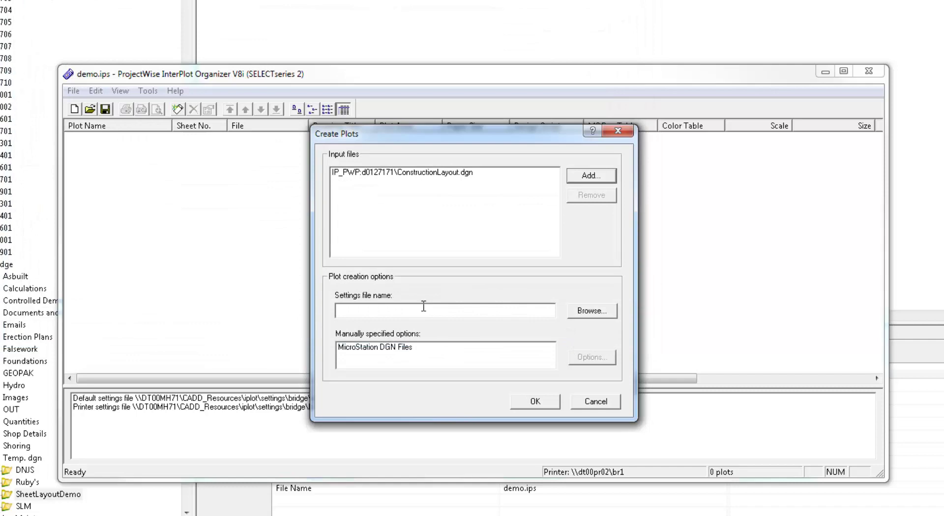
Skip choosing a settings file and create the ConstructionLayout plot with default settings
{"action": "left_click", "coordinate": [592, 314]}
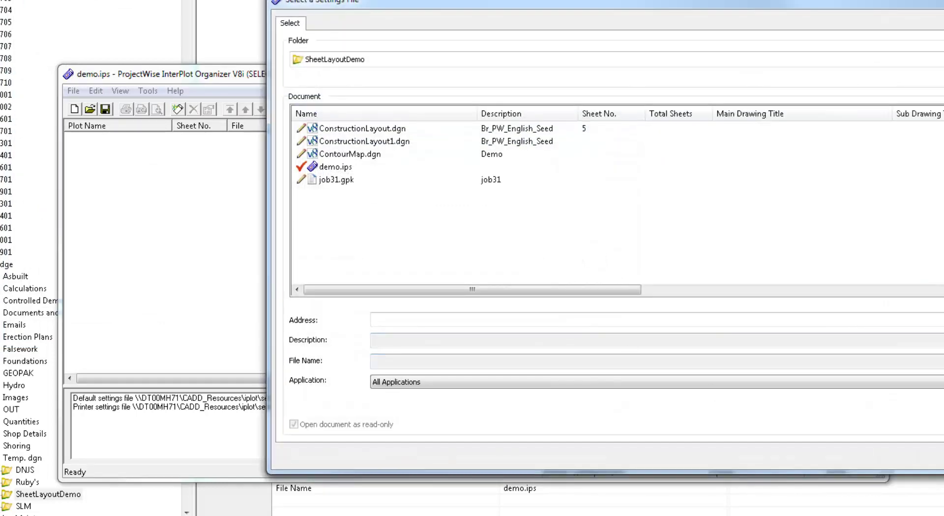
{"action": "key", "text": "Escape"}
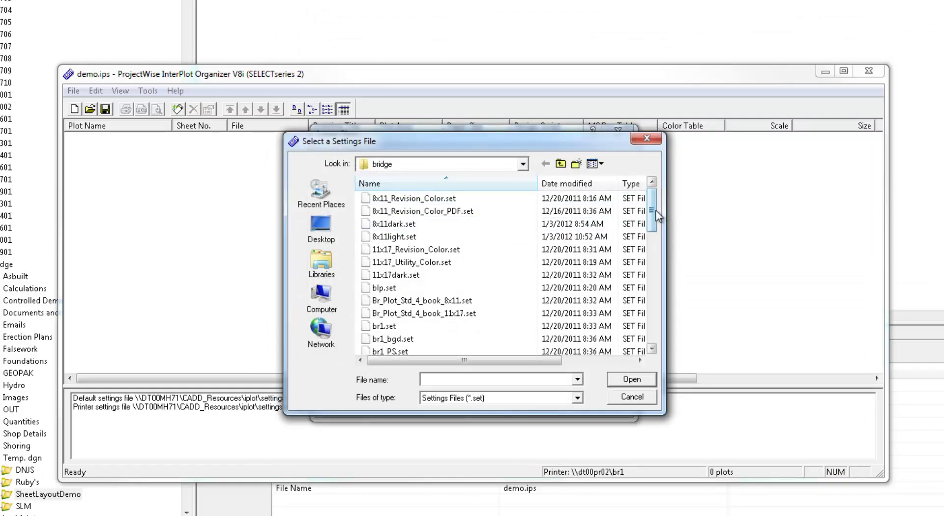
{"action": "left_click_drag", "start_coordinate": [658, 217], "coordinate": [658, 223]}
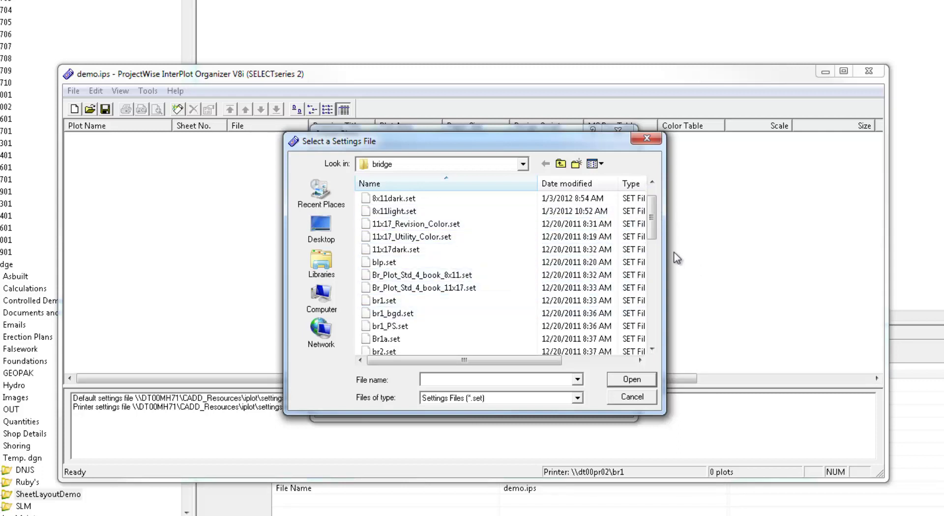
{"action": "left_click_drag", "start_coordinate": [653, 238], "coordinate": [647, 285]}
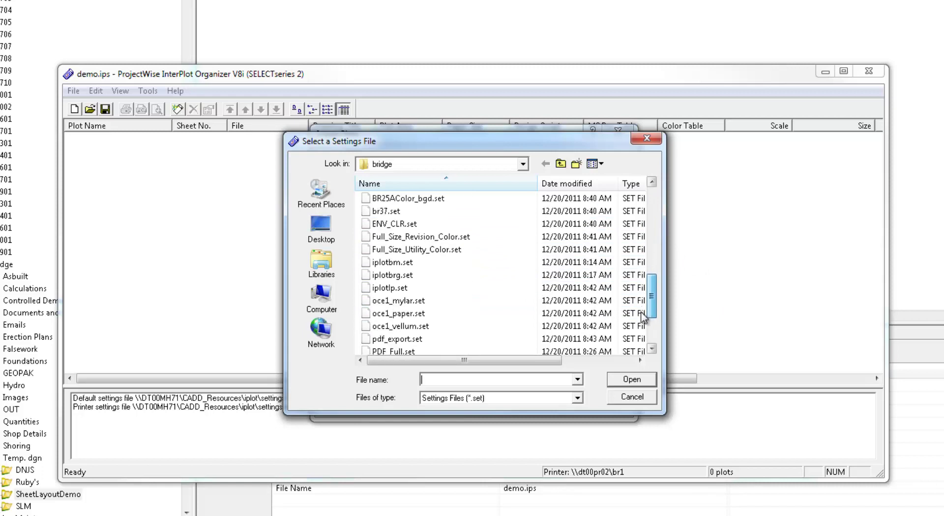
{"action": "mouse_move", "coordinate": [647, 284]}
{"action": "left_mouse_down"}
{"action": "mouse_move", "coordinate": [639, 334]}
{"action": "mouse_move", "coordinate": [640, 210]}
{"action": "left_mouse_up"}
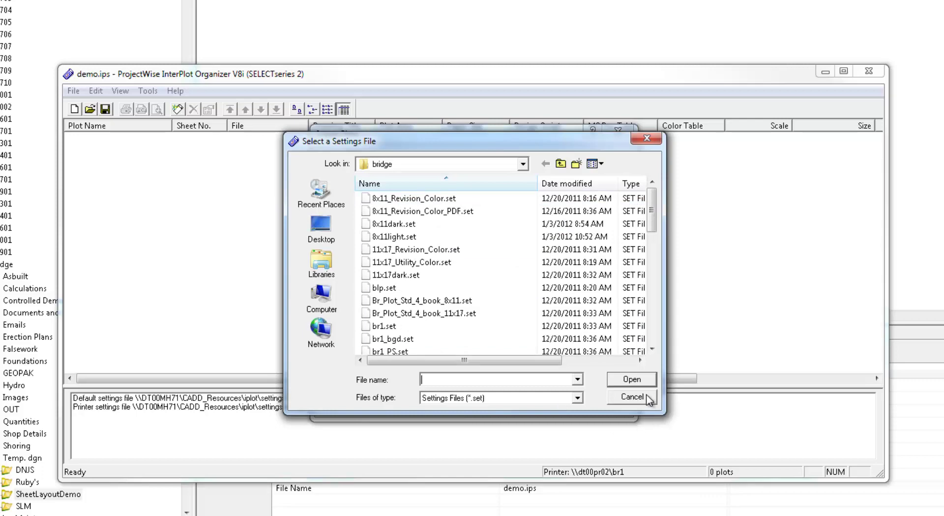
{"action": "left_click", "coordinate": [631, 397]}
{"action": "left_click", "coordinate": [535, 402]}
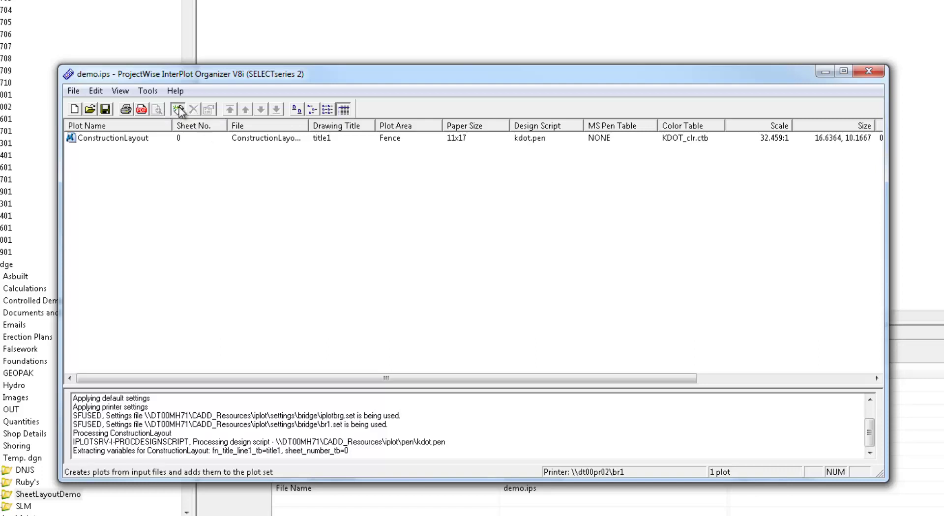
{"action": "left_click", "coordinate": [119, 91]}
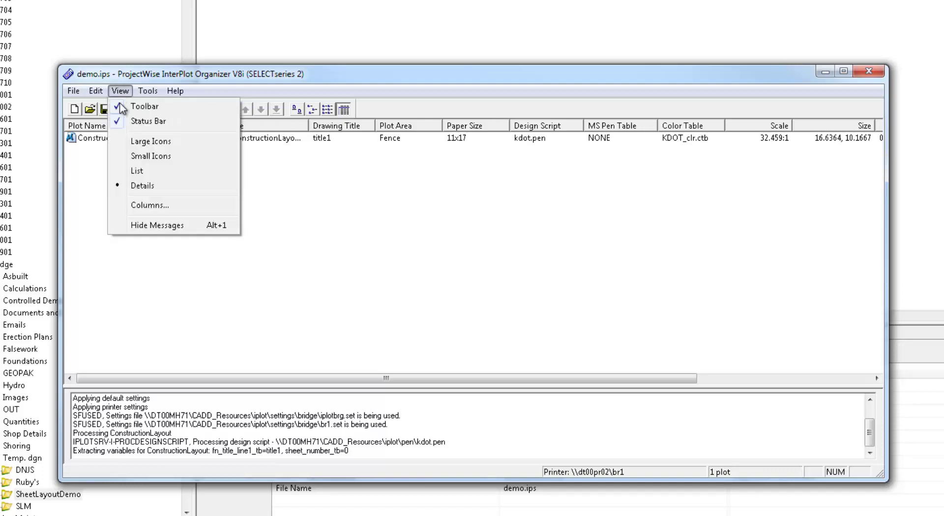
{"action": "left_click", "coordinate": [149, 207]}
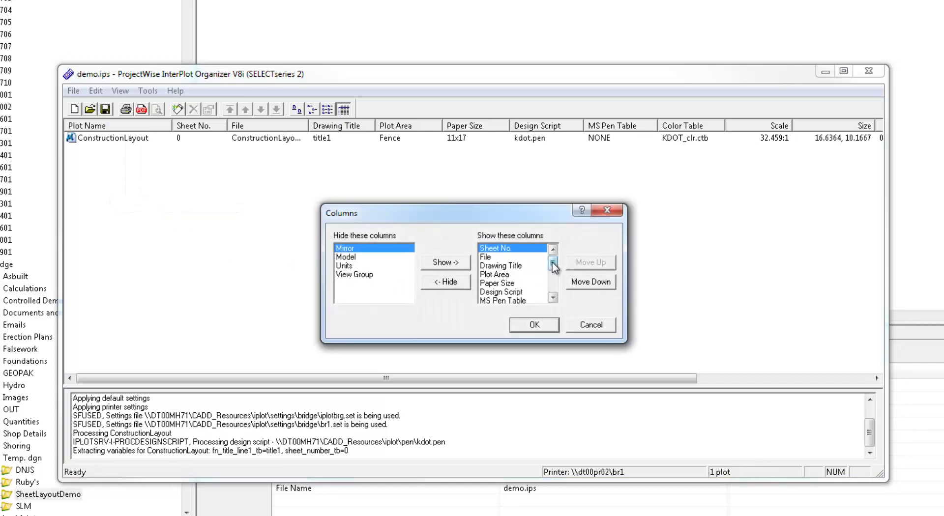
{"action": "mouse_move", "coordinate": [553, 263]}
{"action": "left_mouse_down"}
{"action": "mouse_move", "coordinate": [555, 279]}
{"action": "mouse_move", "coordinate": [552, 251]}
{"action": "left_mouse_up"}
{"action": "left_click", "coordinate": [534, 325]}
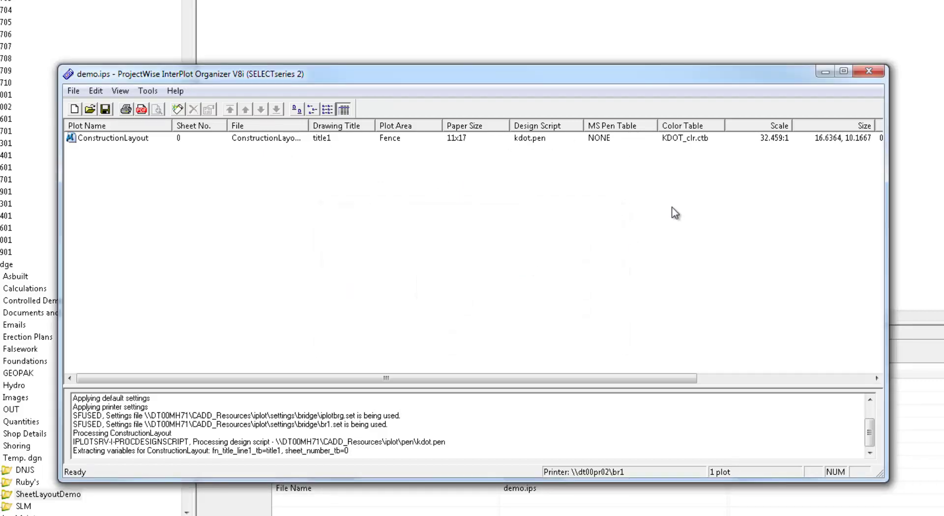
Select the ConstructionLayout plot and open Print Setup, first trying printer oce1_mylar
{"action": "left_click", "coordinate": [129, 144]}
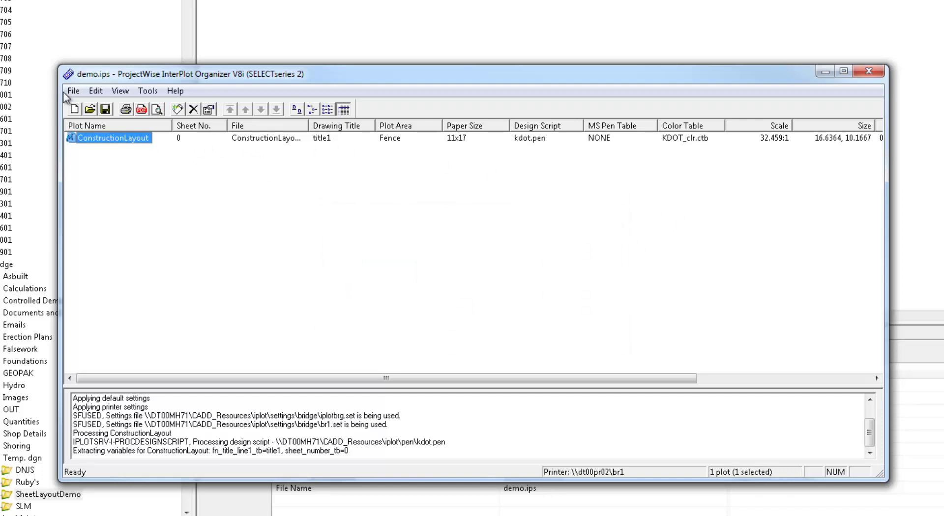
{"action": "left_click", "coordinate": [72, 91]}
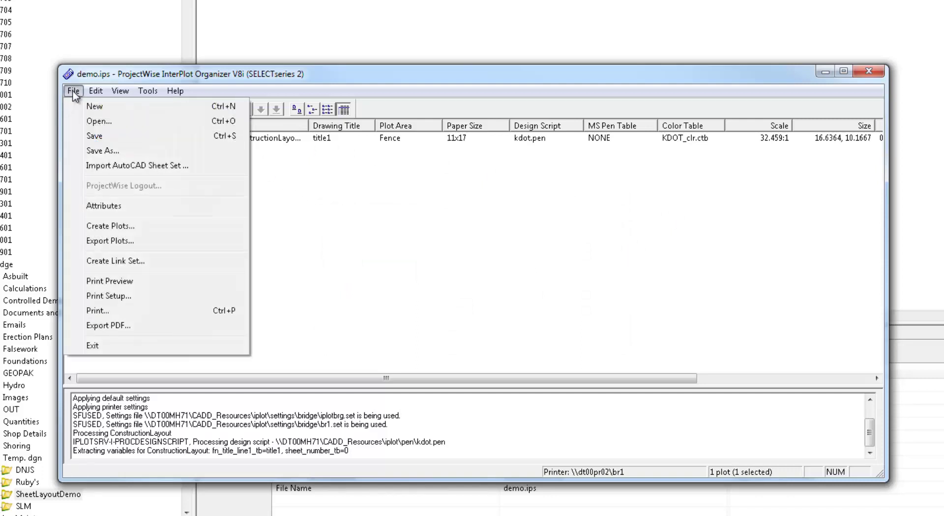
{"action": "left_click", "coordinate": [136, 296]}
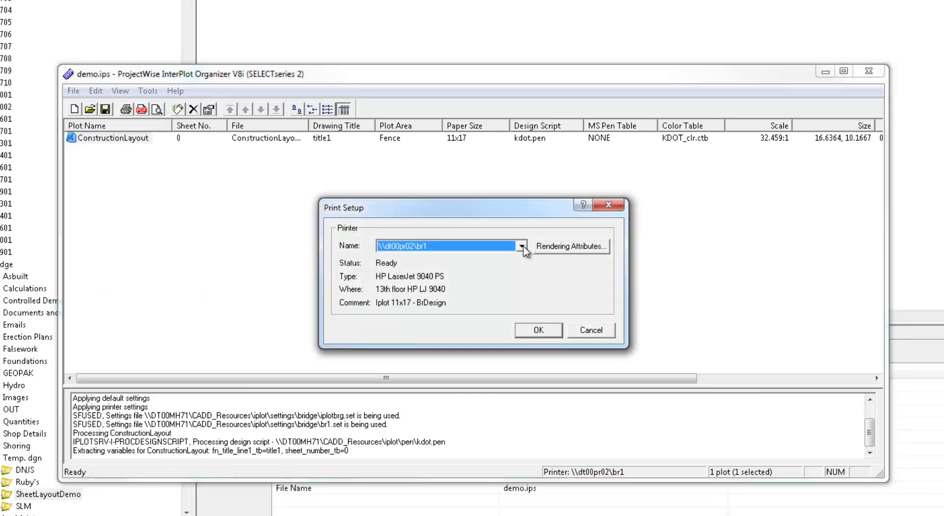
{"action": "left_click", "coordinate": [522, 246]}
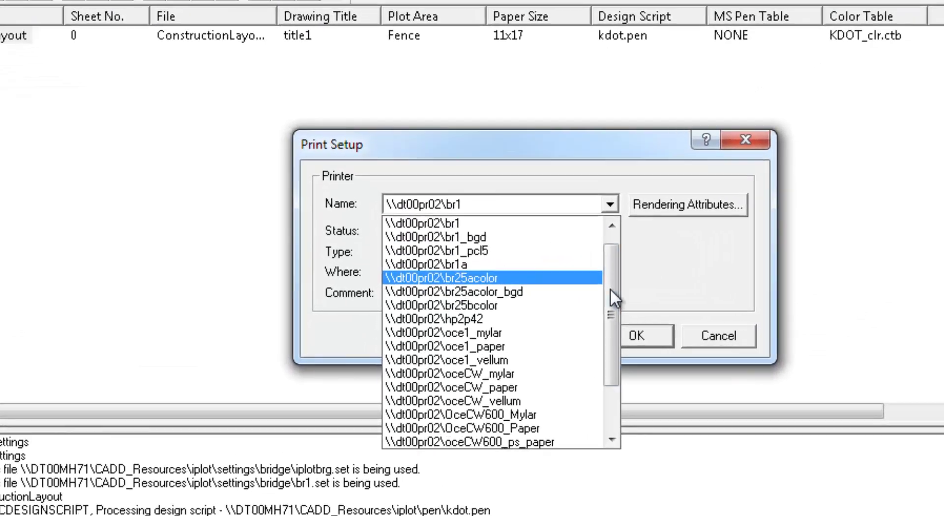
{"action": "left_click_drag", "start_coordinate": [522, 300], "coordinate": [522, 303]}
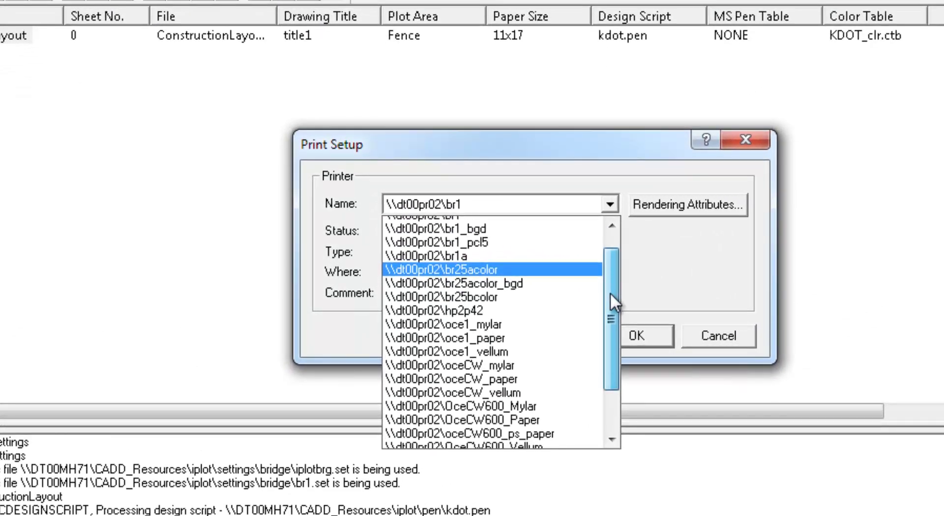
{"action": "left_click_drag", "start_coordinate": [610, 293], "coordinate": [608, 310]}
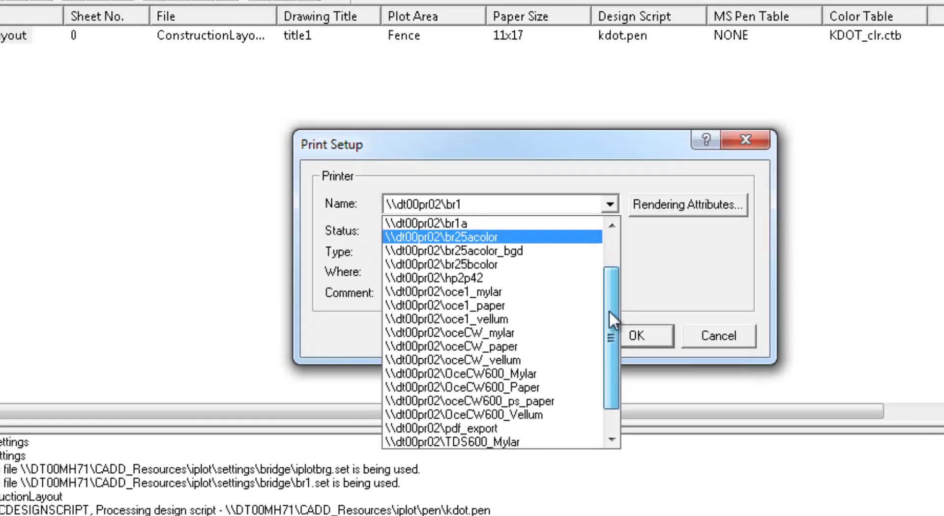
{"action": "left_click", "coordinate": [479, 292]}
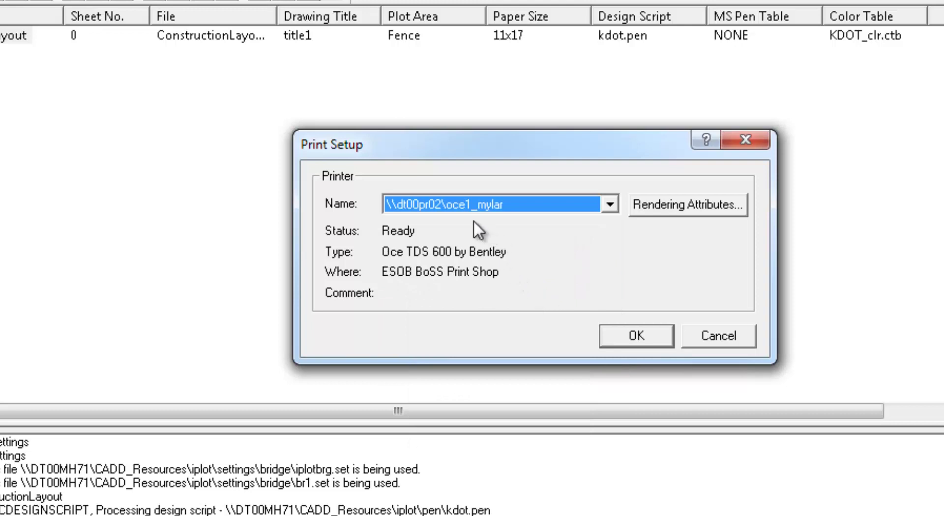
Switch the printer past pdf_export to \\dt00pr02\br1 and confirm it
{"action": "left_click", "coordinate": [614, 204]}
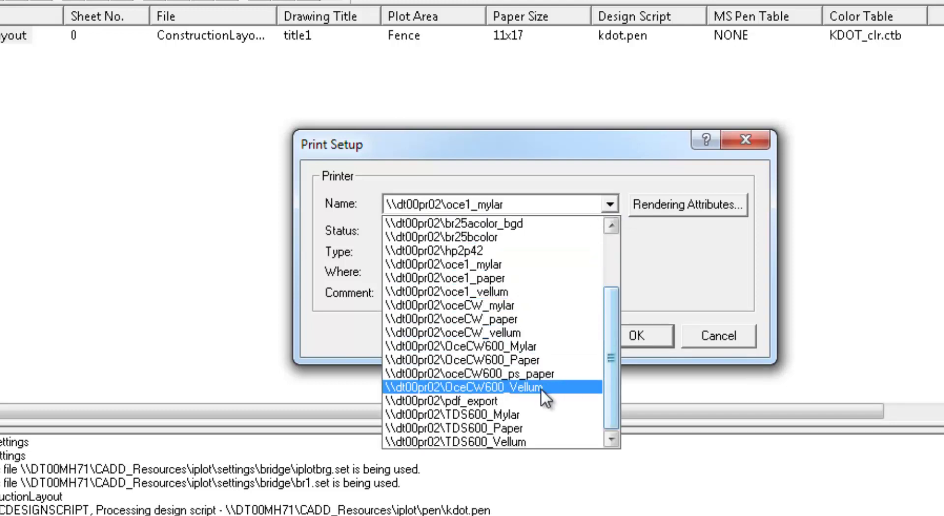
{"action": "left_click", "coordinate": [517, 400]}
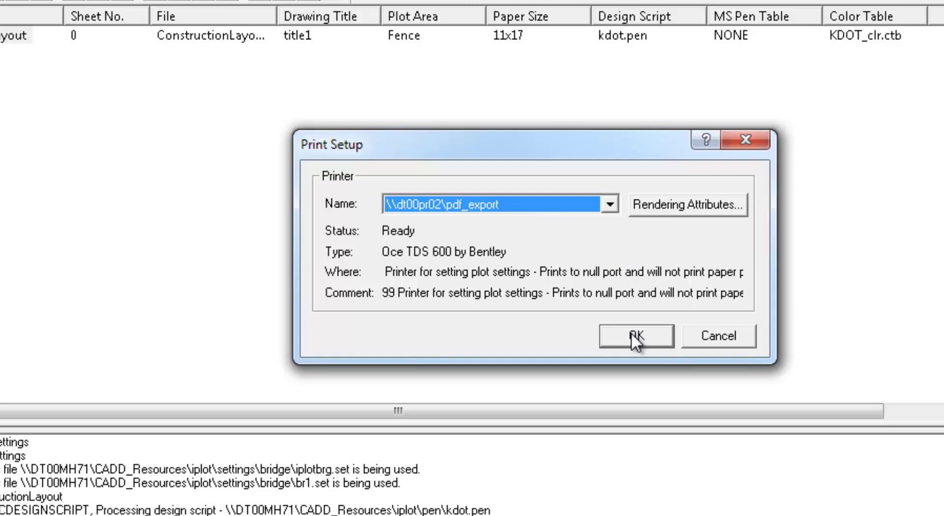
{"action": "left_click", "coordinate": [615, 207]}
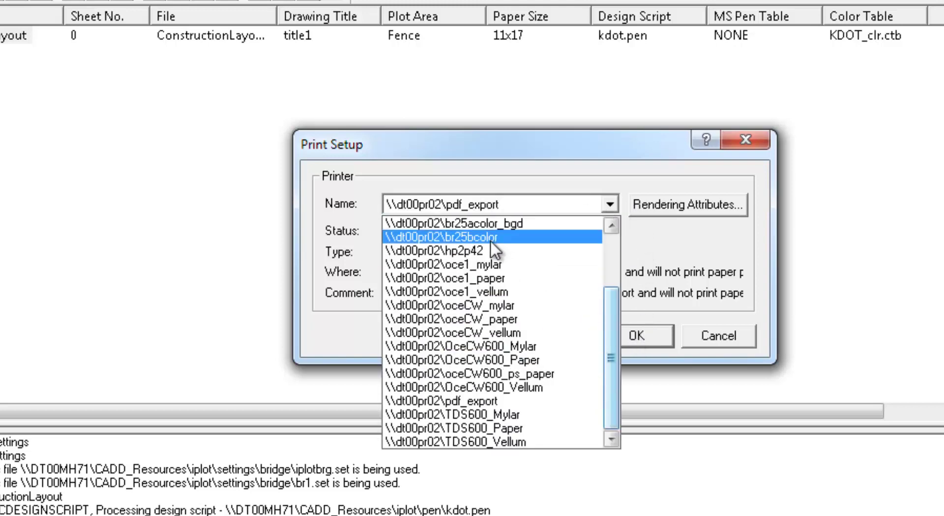
{"action": "scroll", "coordinate": [611, 320], "scroll_direction": "up", "scroll_amount": 2}
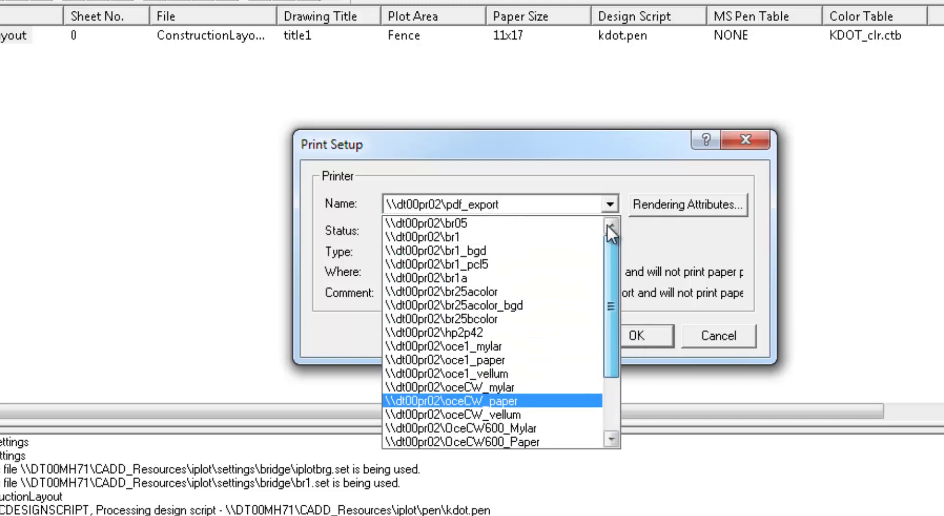
{"action": "left_click", "coordinate": [458, 237]}
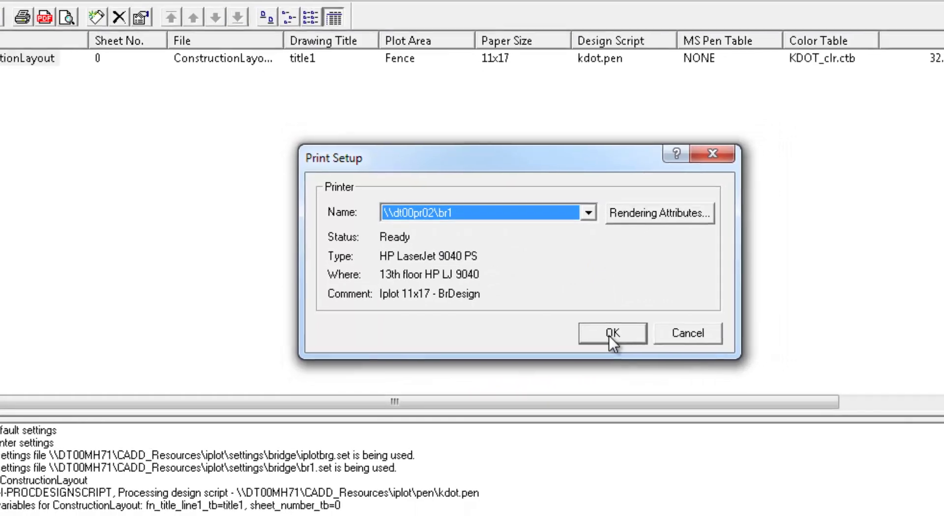
{"action": "left_click", "coordinate": [608, 332]}
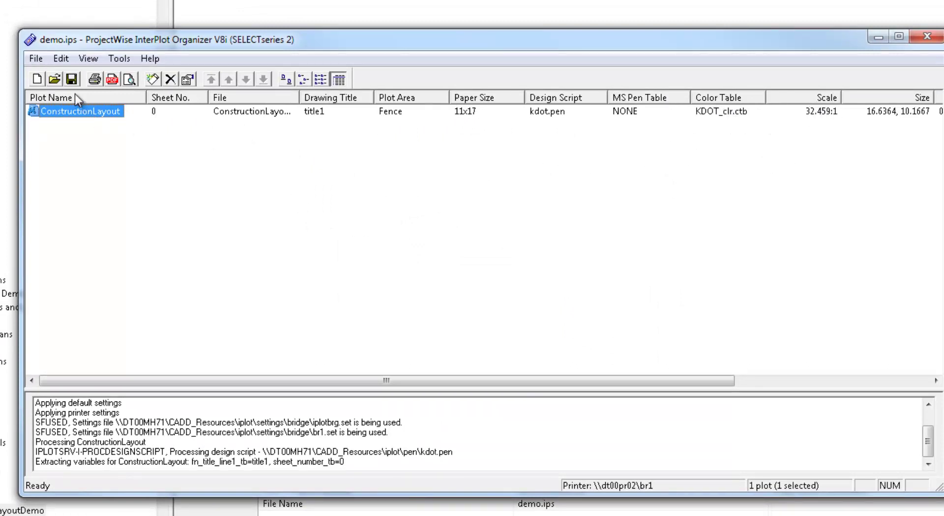
Change the ConstructionLayout plot's printer to \\dt00pr02\oce1_paper in Print Setup
{"action": "left_click", "coordinate": [39, 63]}
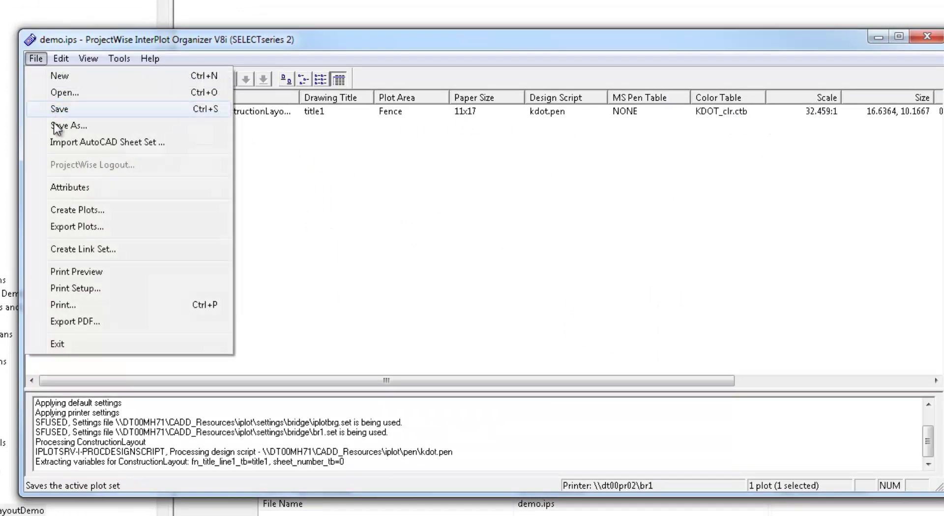
{"action": "left_click", "coordinate": [93, 288]}
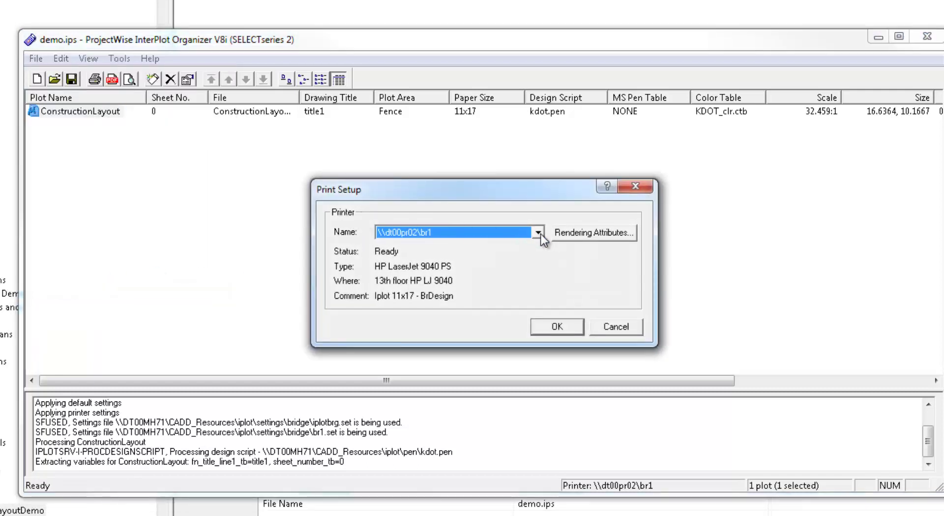
{"action": "left_click", "coordinate": [538, 233]}
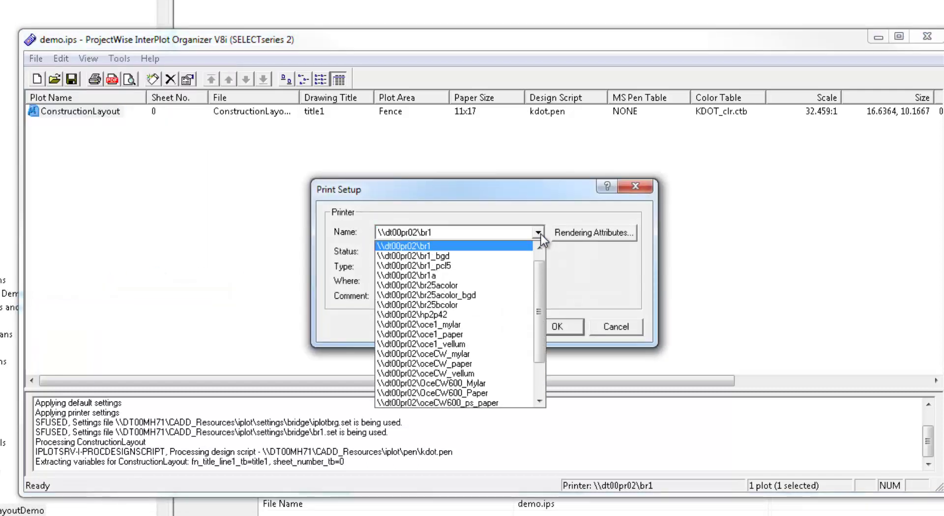
{"action": "left_click", "coordinate": [467, 334]}
{"action": "left_click", "coordinate": [544, 326]}
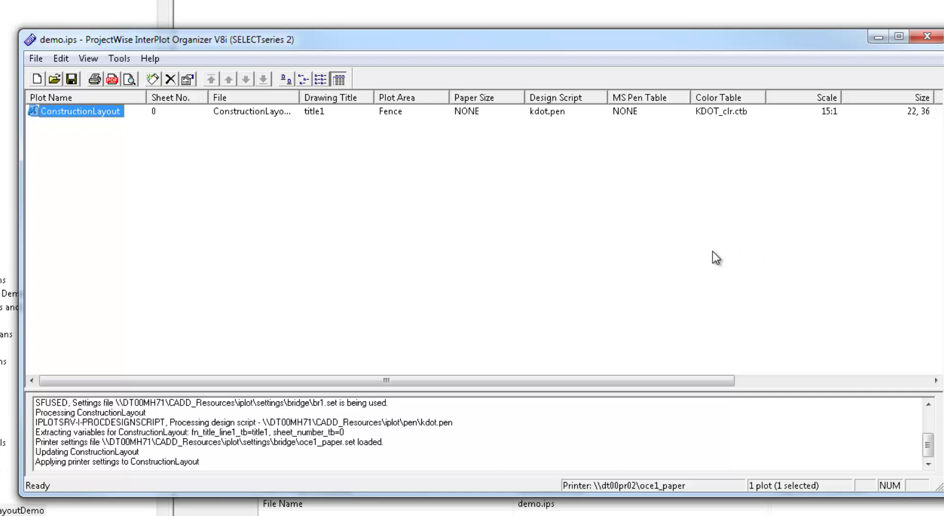
Set the printer back to \\dt00pr02\br1, giving 11x17 paper at 32.459:1 scale
{"action": "left_click", "coordinate": [37, 60]}
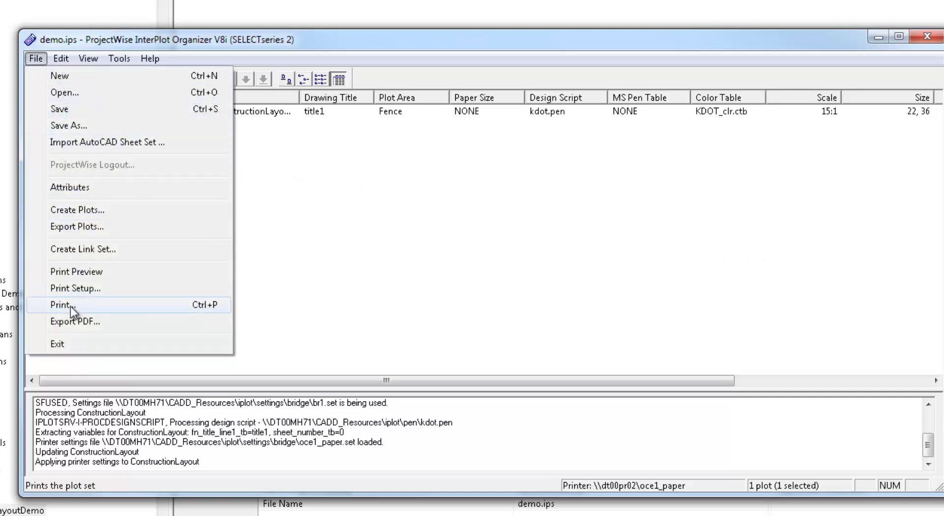
{"action": "left_click", "coordinate": [76, 290]}
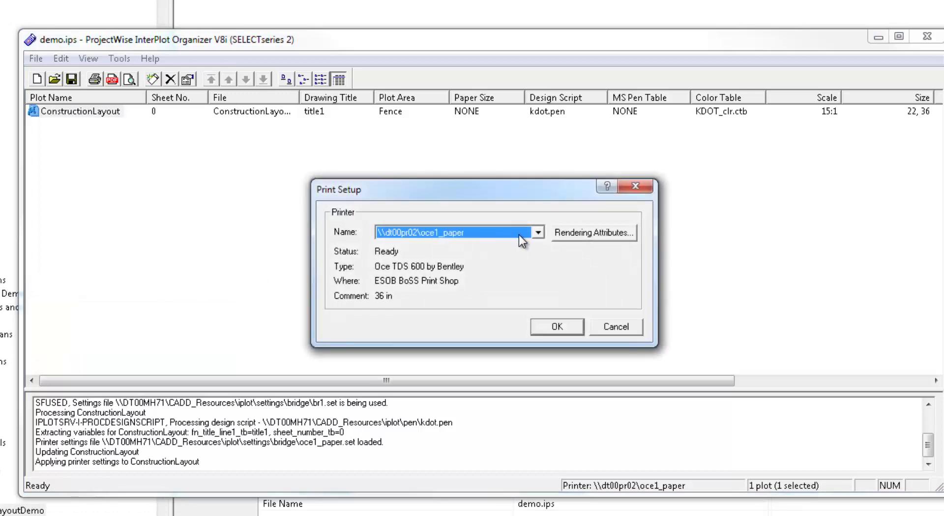
{"action": "left_click", "coordinate": [527, 234]}
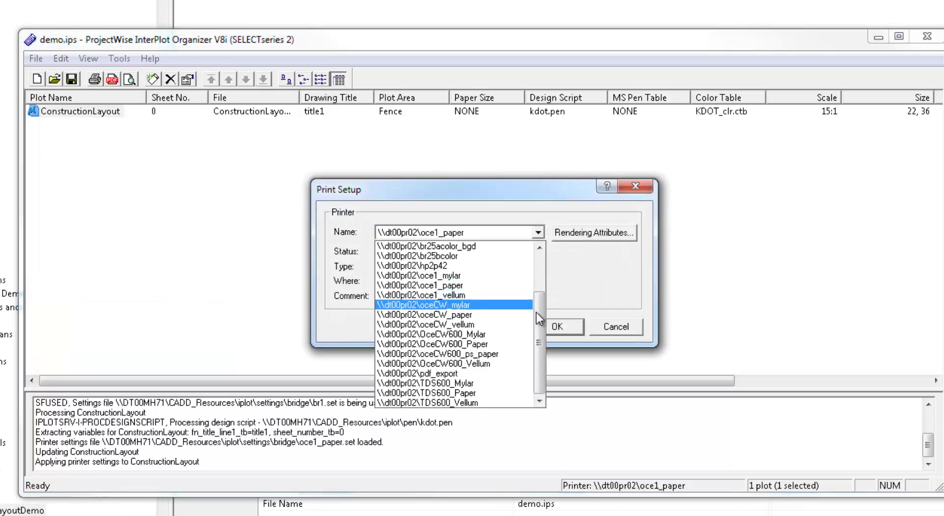
{"action": "left_click_drag", "start_coordinate": [537, 314], "coordinate": [538, 262]}
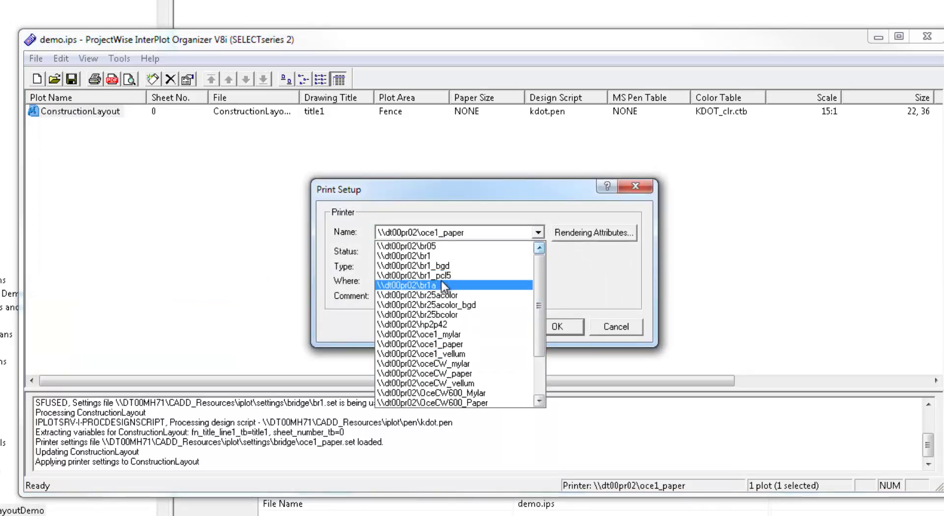
{"action": "left_click", "coordinate": [433, 256]}
{"action": "left_click", "coordinate": [561, 327]}
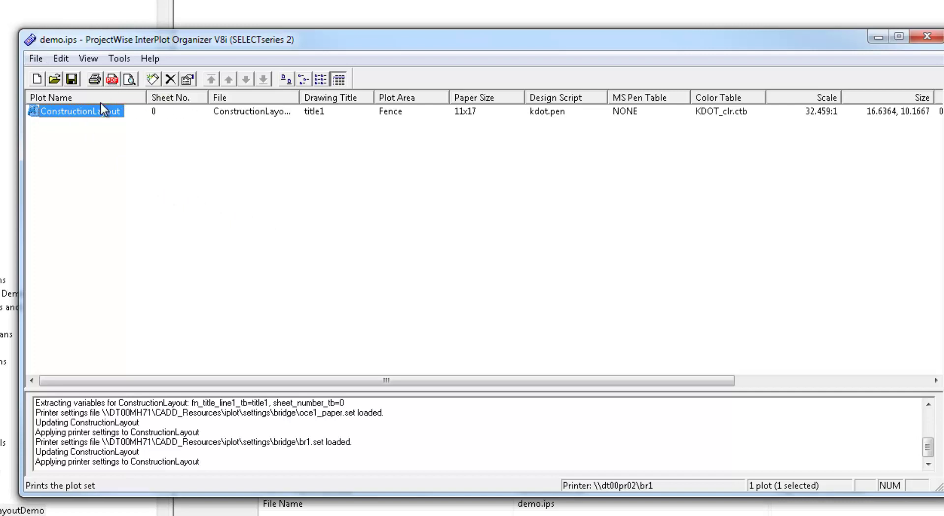
Change the printer to \\dt00pr02\pdf_export, giving kdot Plan Full paper at 15:1
{"action": "left_click", "coordinate": [32, 57]}
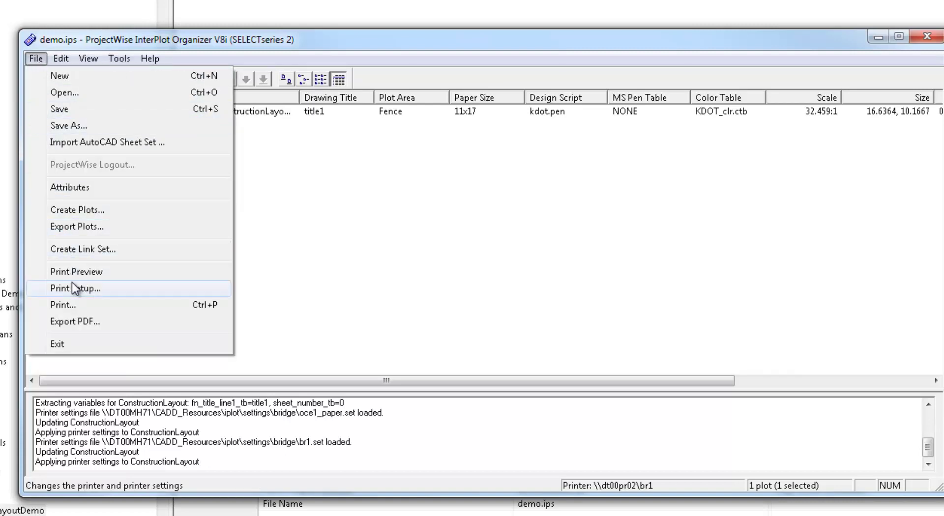
{"action": "left_click", "coordinate": [72, 287]}
{"action": "left_click", "coordinate": [537, 232]}
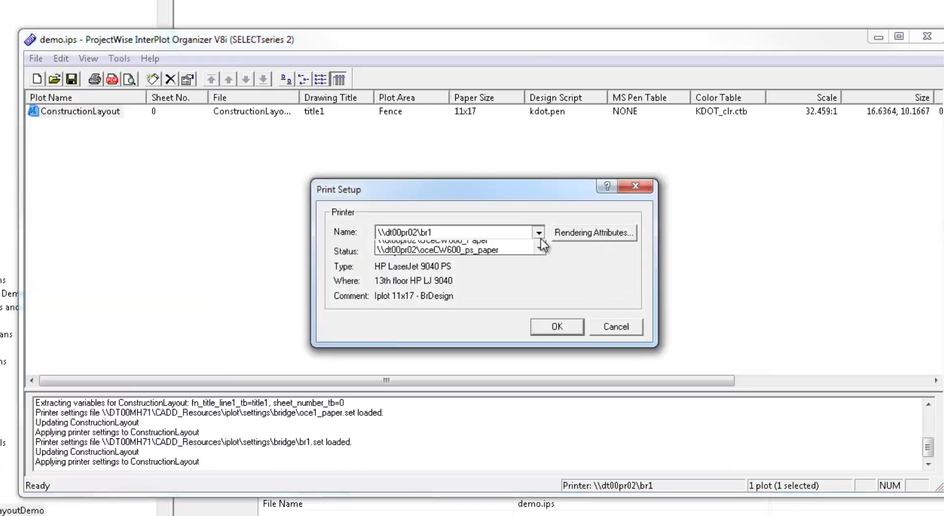
{"action": "left_click_drag", "start_coordinate": [541, 275], "coordinate": [540, 355]}
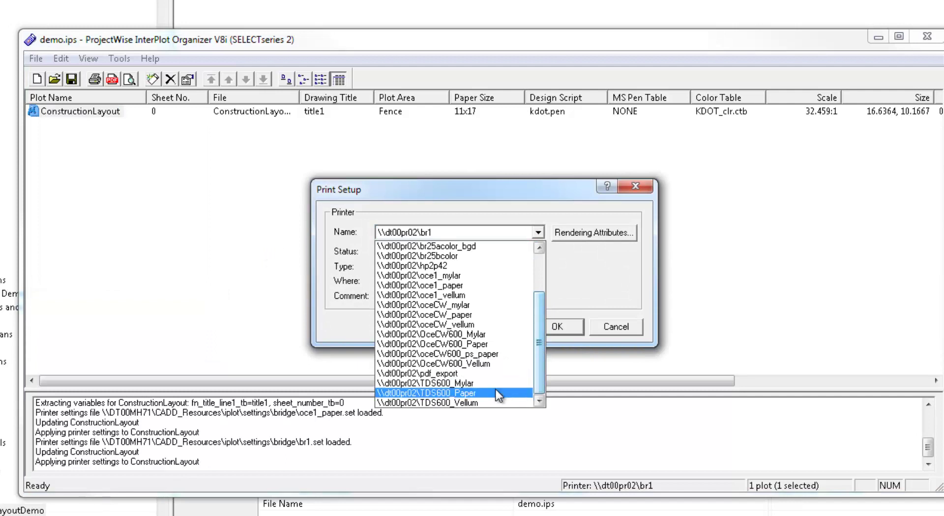
{"action": "left_click", "coordinate": [474, 375]}
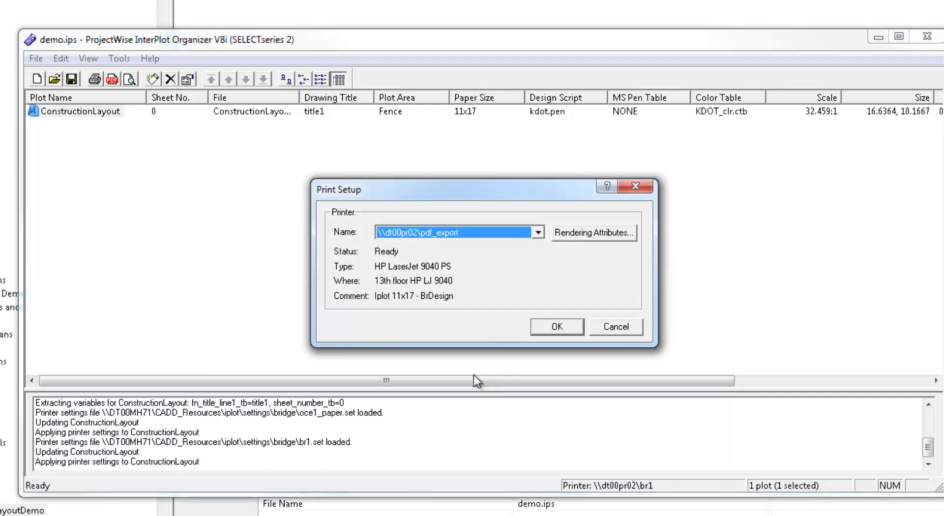
{"action": "left_click", "coordinate": [550, 329]}
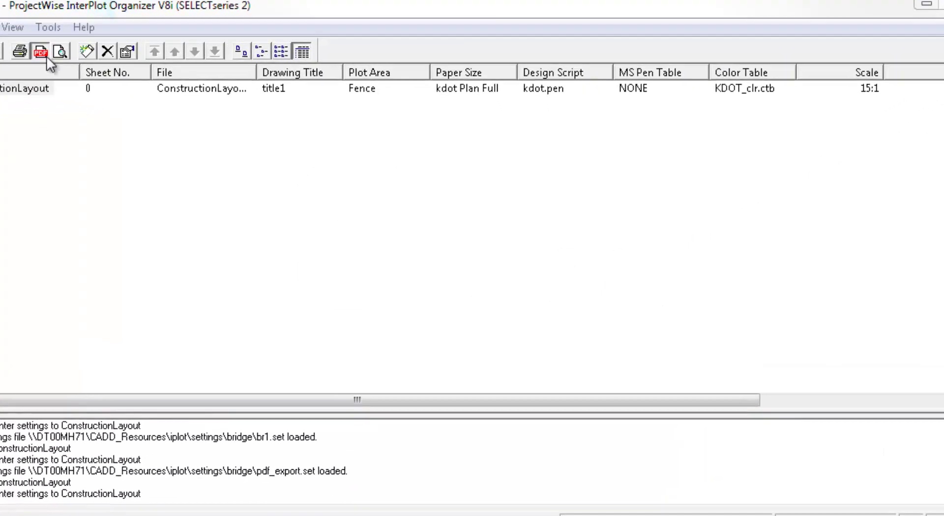
Start a PDF export of the plot with the PDF viewer opening automatically
{"action": "left_click", "coordinate": [115, 82]}
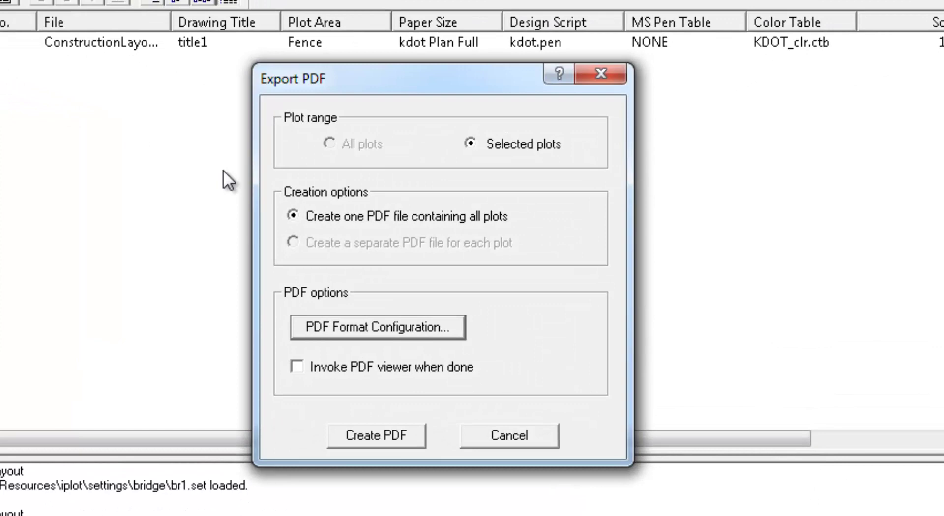
{"action": "left_click", "coordinate": [302, 374]}
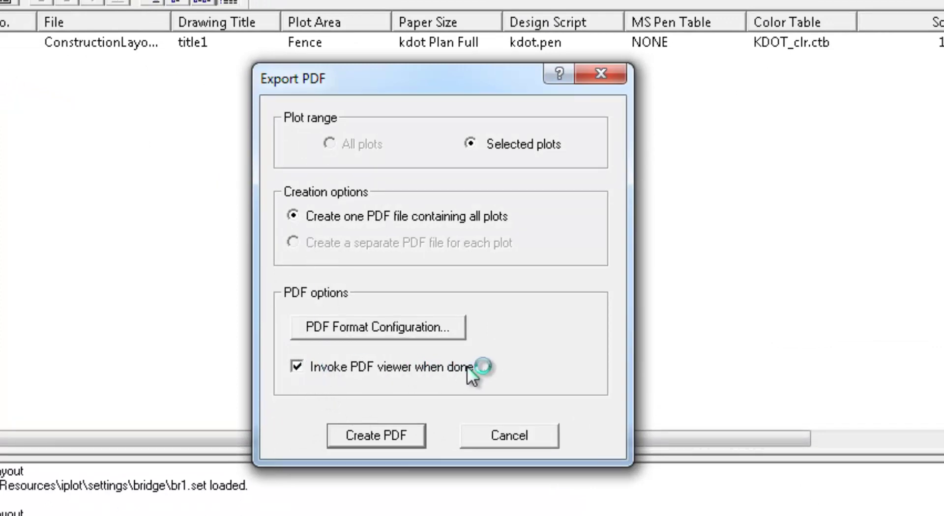
{"action": "left_click", "coordinate": [379, 439]}
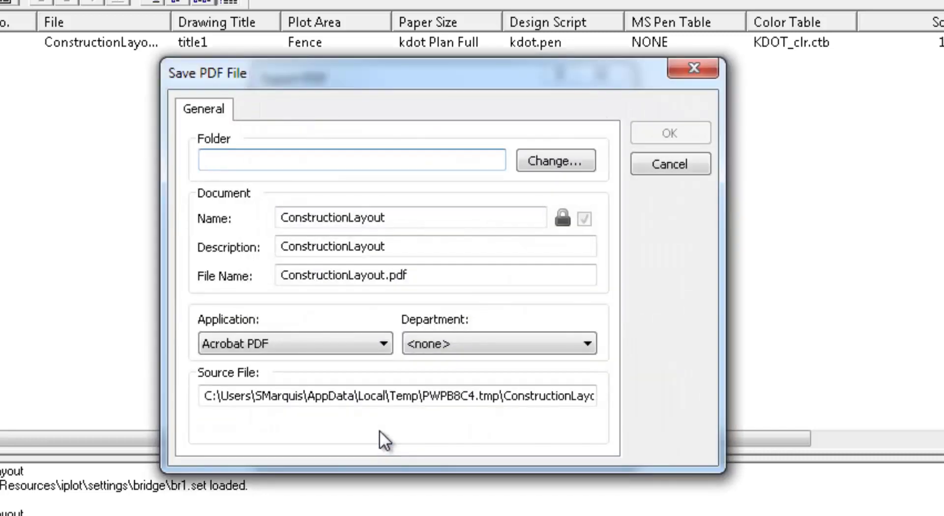
Set the destination folder to KA204901 > Bridge > Temp. dgn > SheetLayoutDemo
{"action": "left_click", "coordinate": [550, 162]}
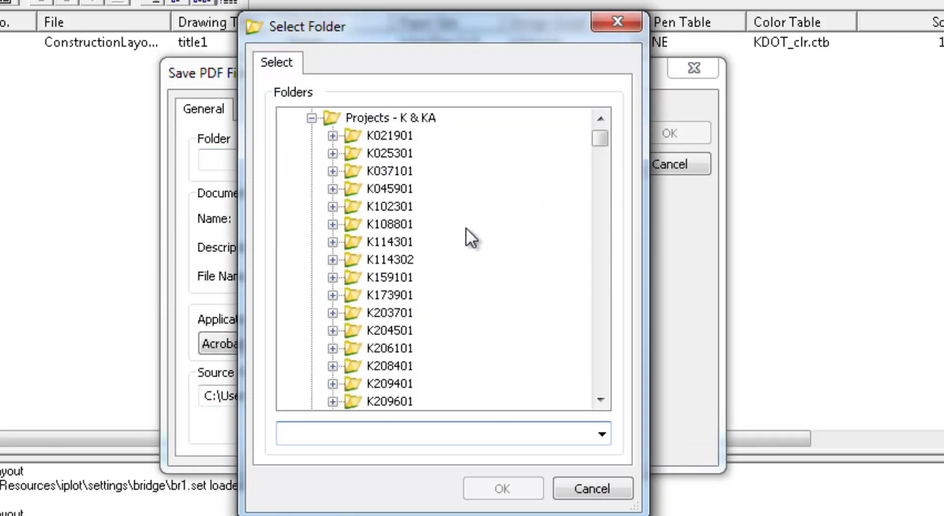
{"action": "left_click", "coordinate": [311, 242]}
{"action": "mouse_move", "coordinate": [598, 140]}
{"action": "left_mouse_down"}
{"action": "mouse_move", "coordinate": [603, 349]}
{"action": "mouse_move", "coordinate": [604, 339]}
{"action": "left_mouse_up"}
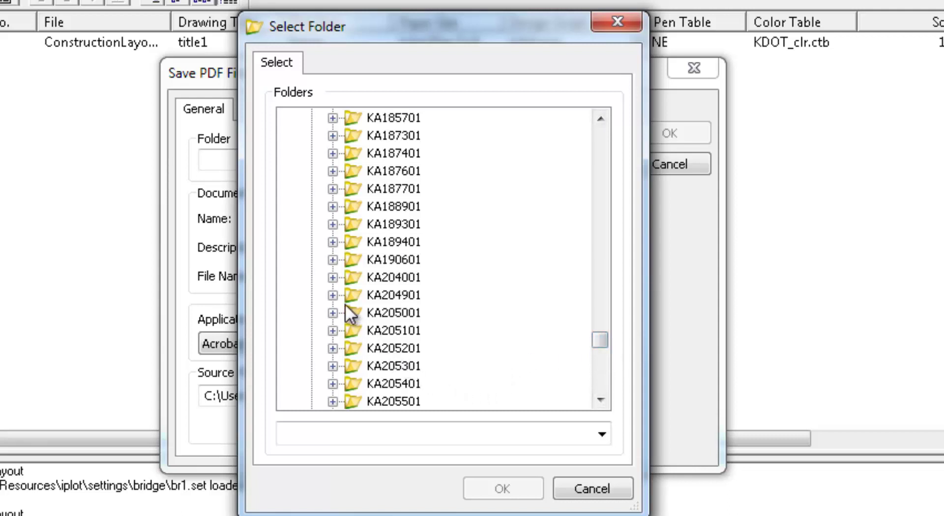
{"action": "left_click", "coordinate": [333, 296]}
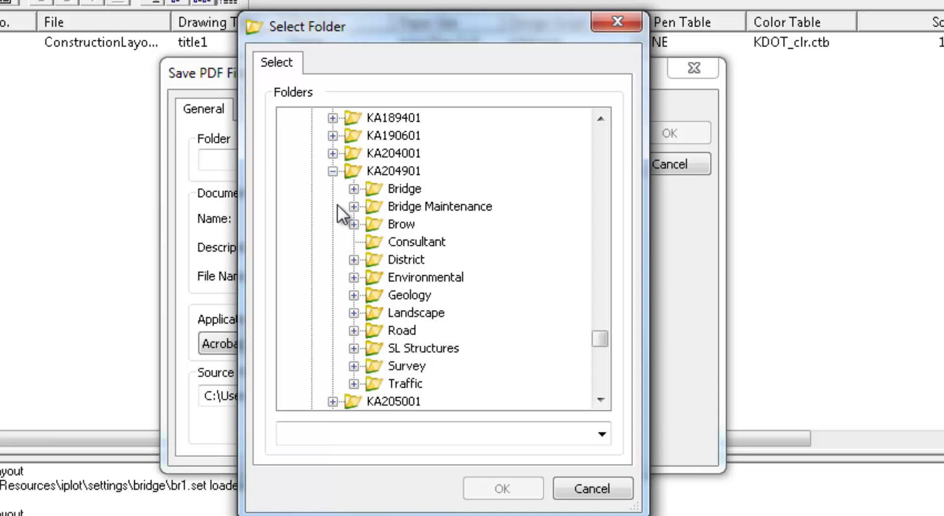
{"action": "left_click", "coordinate": [354, 189]}
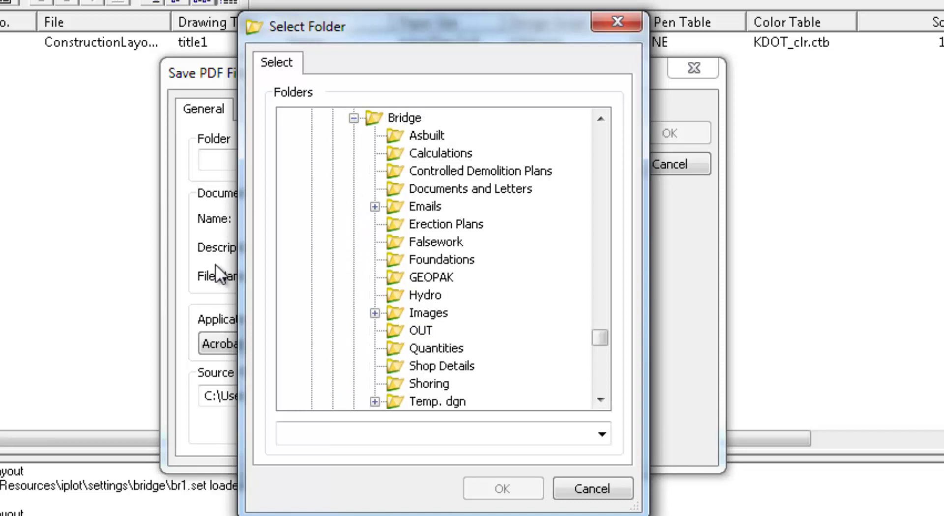
{"action": "left_click", "coordinate": [375, 400]}
{"action": "left_click", "coordinate": [447, 364]}
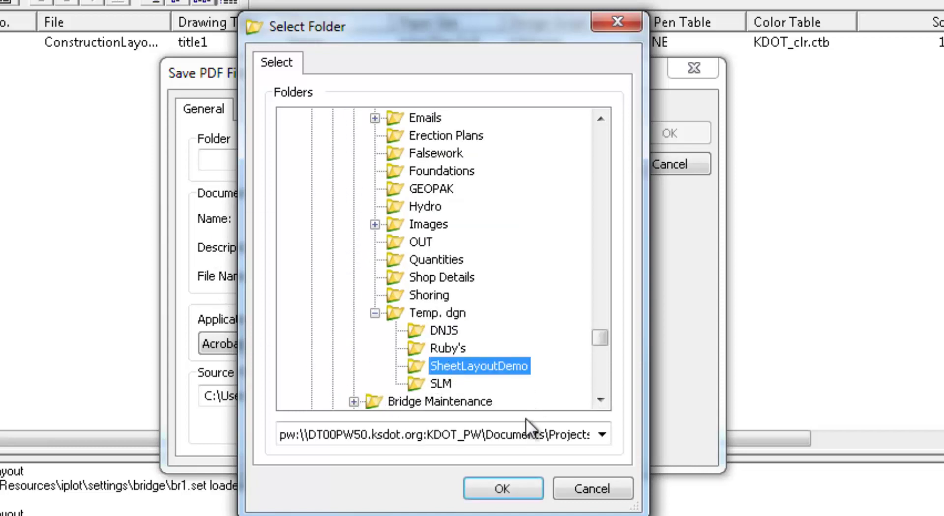
{"action": "left_click", "coordinate": [504, 487]}
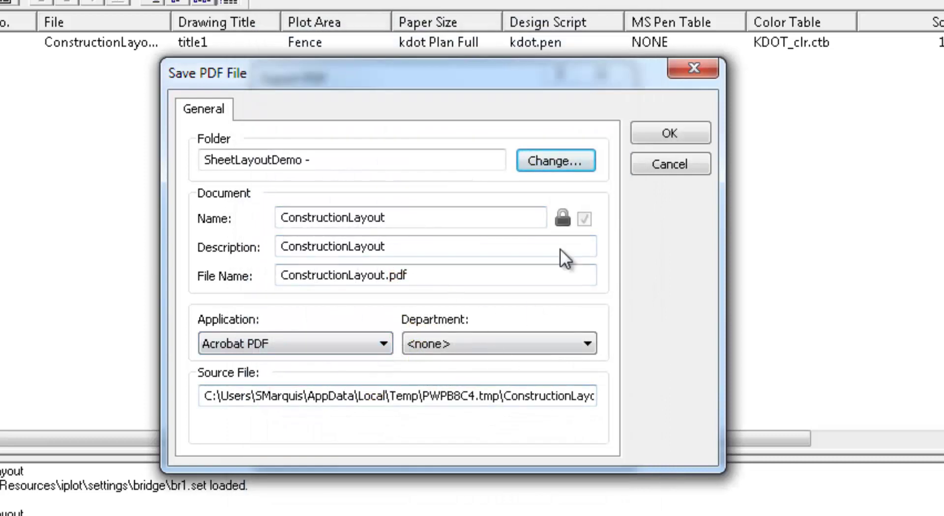
Name the document Demo and save the PDF into ProjectWise
{"action": "left_click", "coordinate": [390, 218]}
{"action": "left_click_drag", "start_coordinate": [390, 218], "coordinate": [238, 219]}
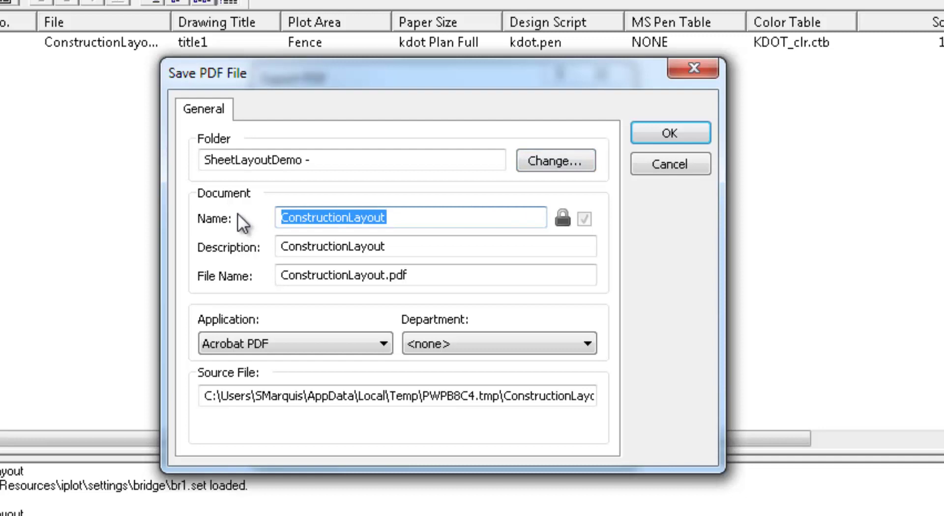
{"action": "type", "text": "Demo"}
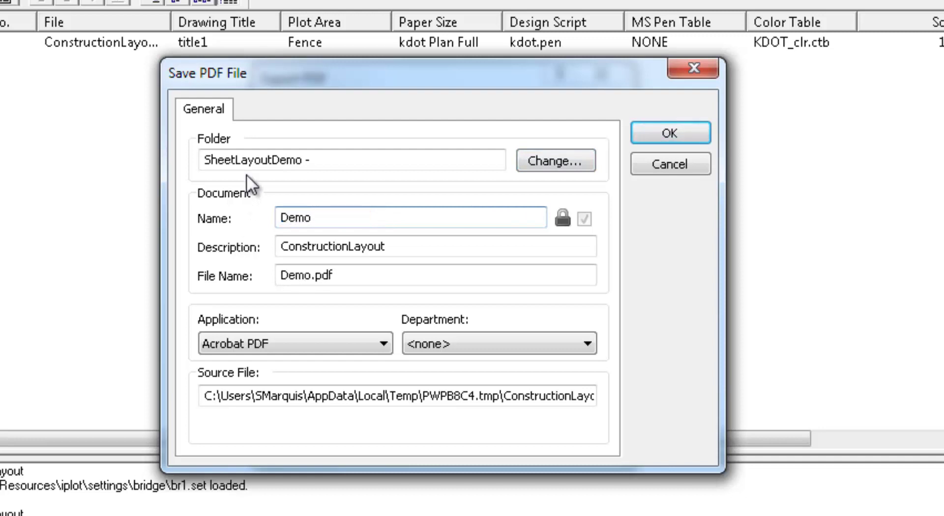
{"action": "left_click", "coordinate": [683, 137]}
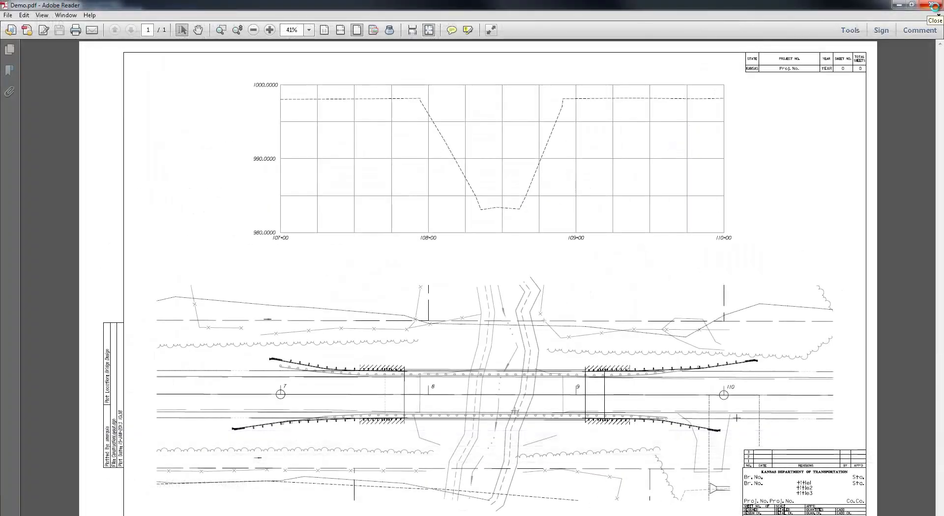
Close Adobe Reader showing Demo.pdf
{"action": "left_click", "coordinate": [934, 7]}
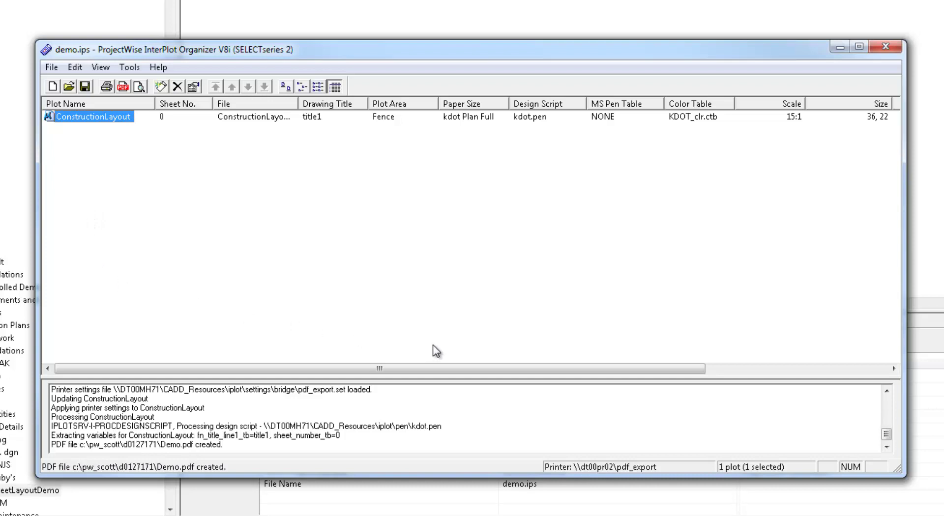
In Print Setup, try the br25acolor printer for ConstructionLayout
{"action": "left_click", "coordinate": [56, 69]}
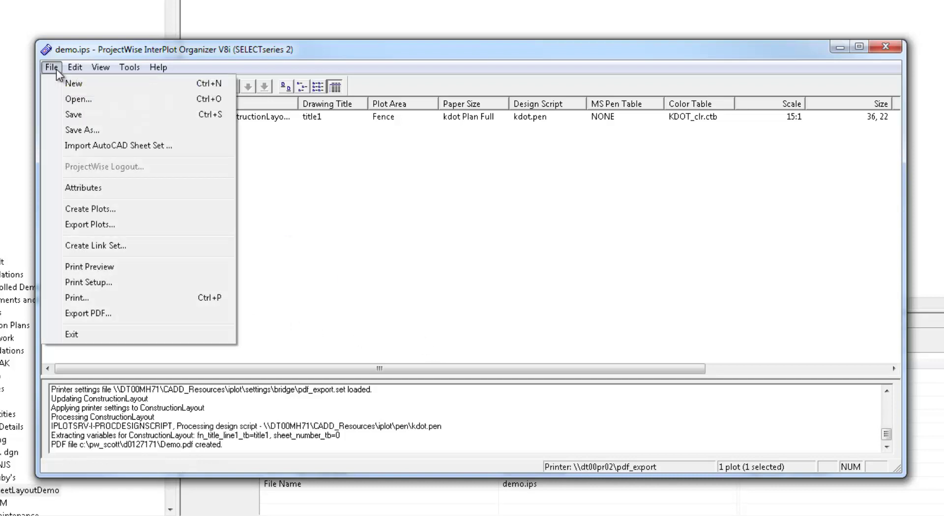
{"action": "left_click", "coordinate": [92, 282]}
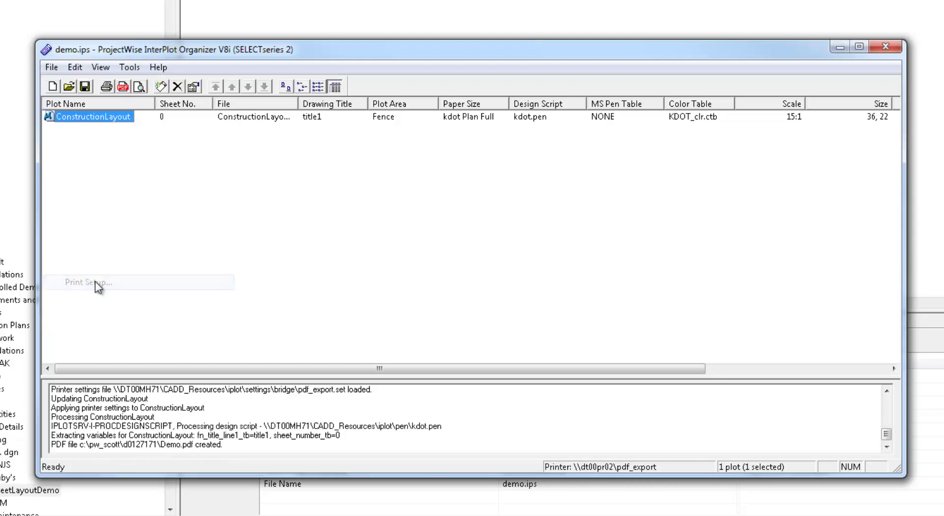
{"action": "left_click", "coordinate": [520, 231]}
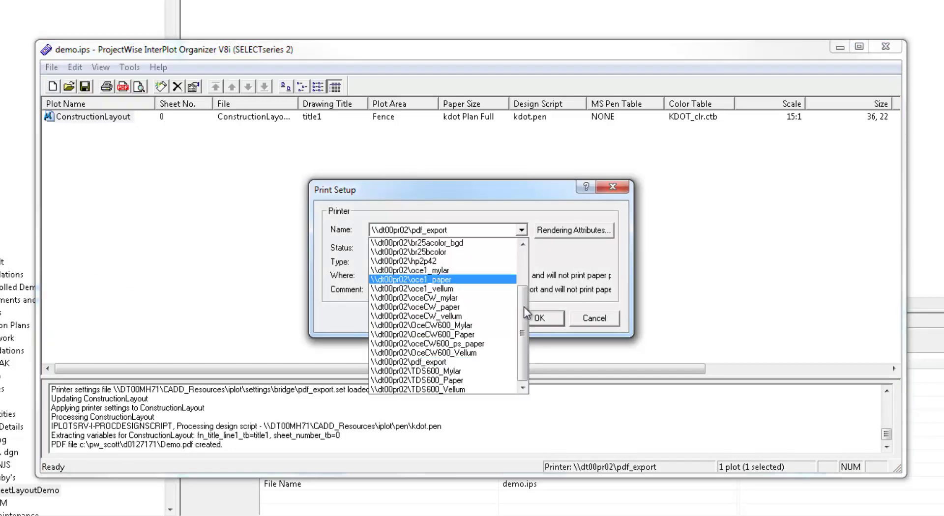
{"action": "left_click_drag", "start_coordinate": [523, 307], "coordinate": [524, 270]}
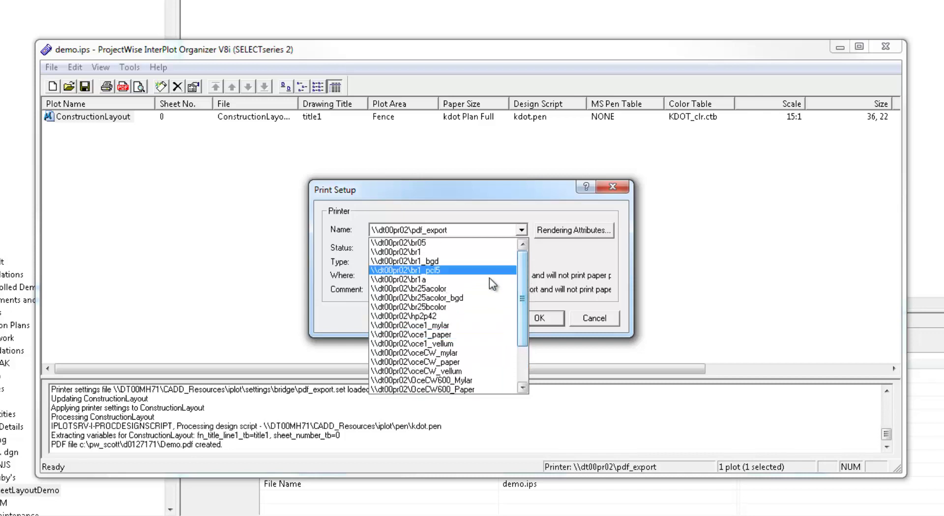
{"action": "left_click", "coordinate": [457, 289]}
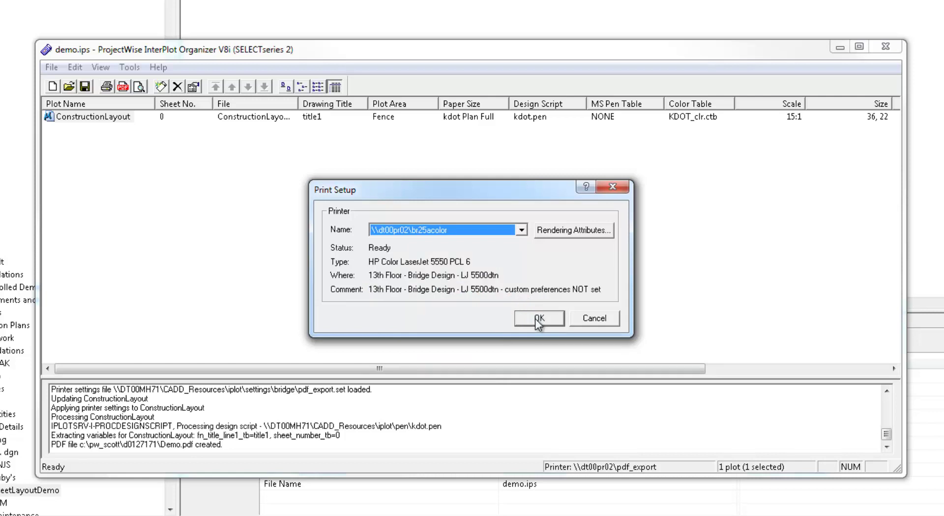
Try TDS600_Paper, then confirm \\dt00pr02\OceCW600_Paper as the printer
{"action": "left_click", "coordinate": [522, 231]}
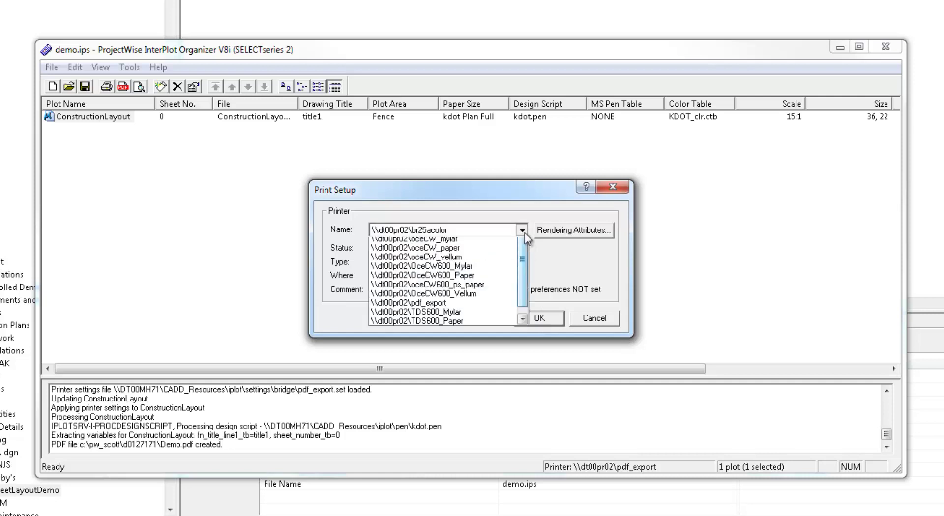
{"action": "left_click_drag", "start_coordinate": [523, 292], "coordinate": [523, 304]}
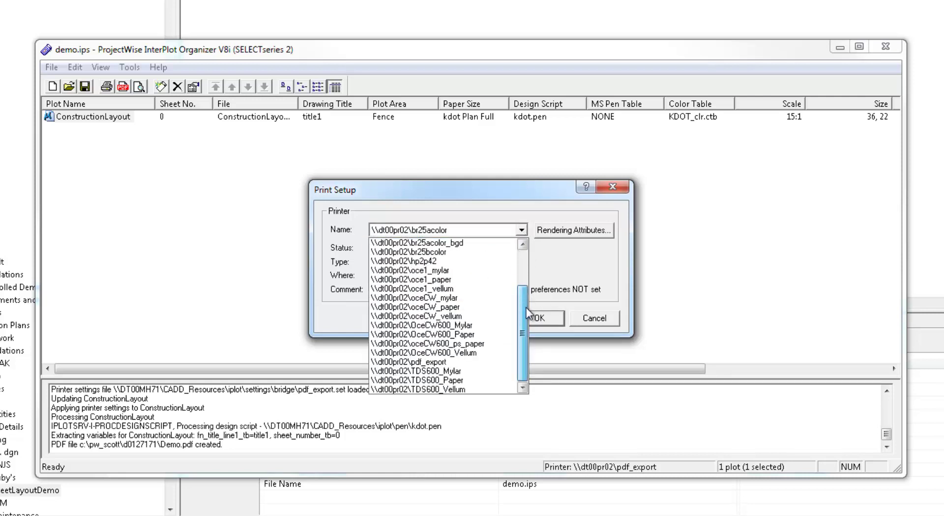
{"action": "left_click", "coordinate": [484, 381]}
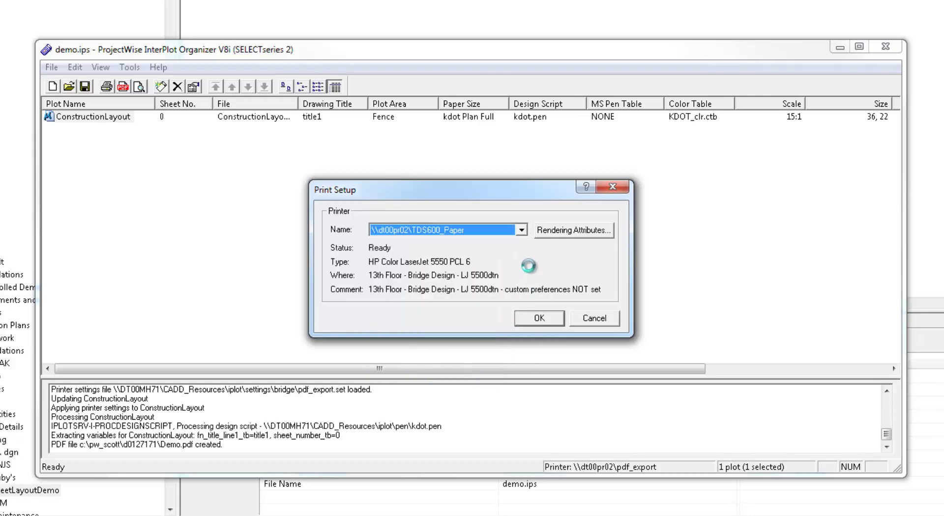
{"action": "left_click", "coordinate": [522, 230]}
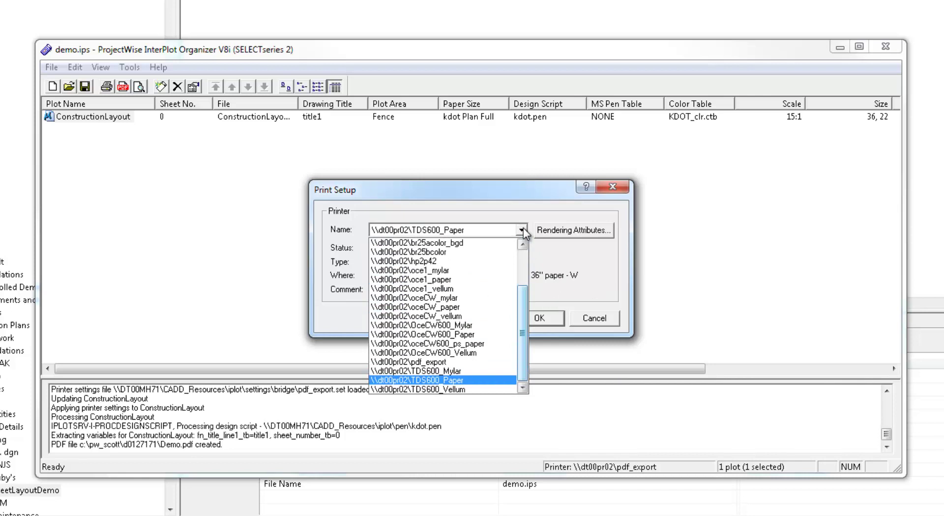
{"action": "left_click", "coordinate": [487, 334]}
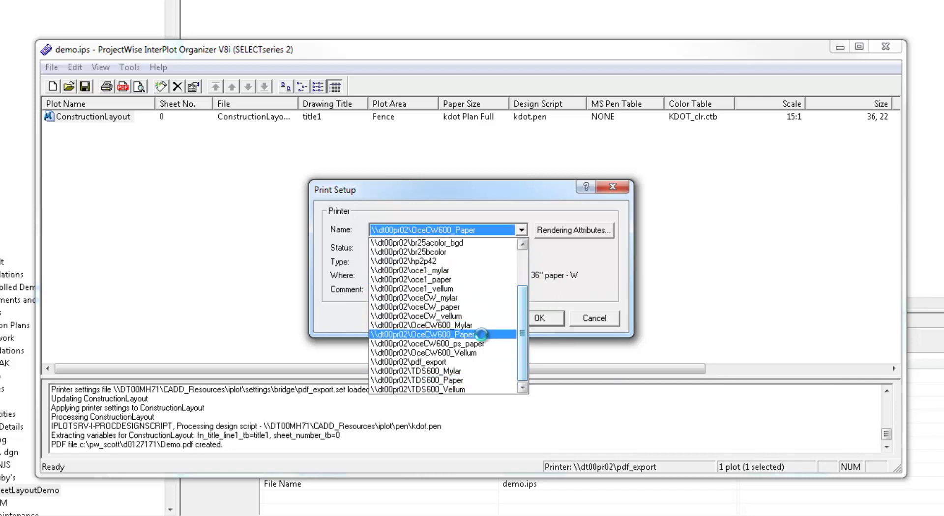
{"action": "left_click", "coordinate": [541, 318]}
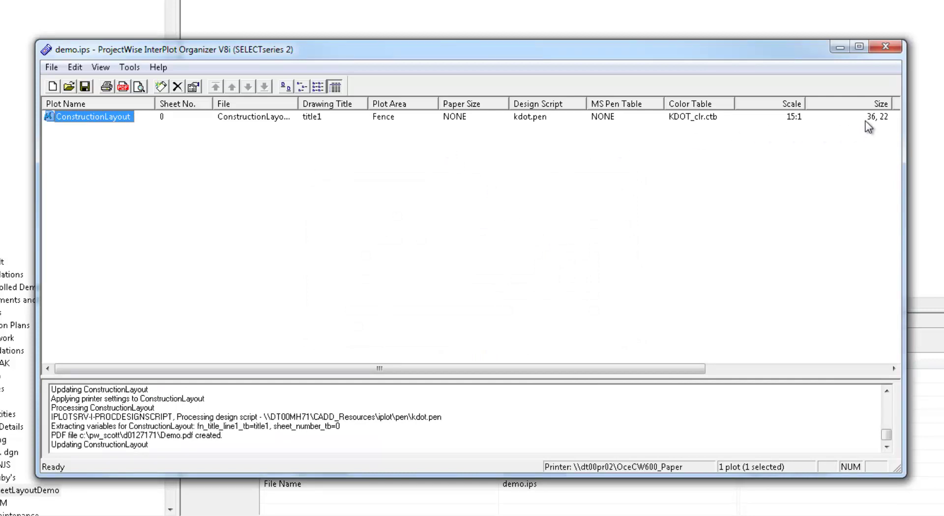
Apply the Full_Size_Utility_Color.set settings file to ConstructionLayout
{"action": "left_click", "coordinate": [77, 66]}
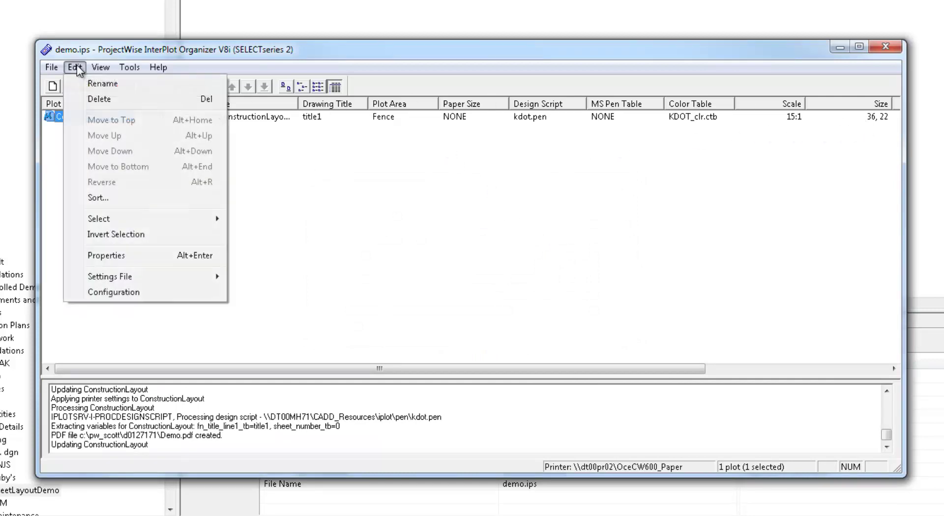
{"action": "mouse_move", "coordinate": [111, 276]}
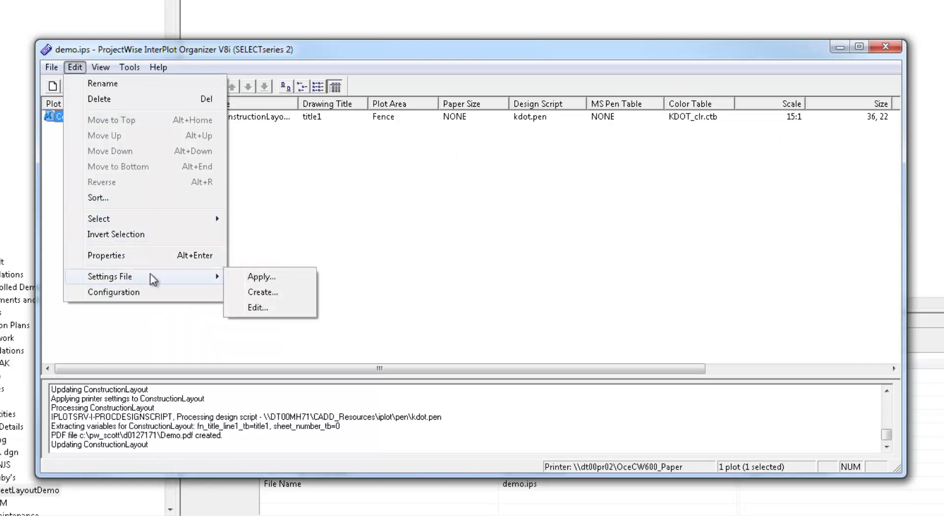
{"action": "left_click", "coordinate": [257, 281]}
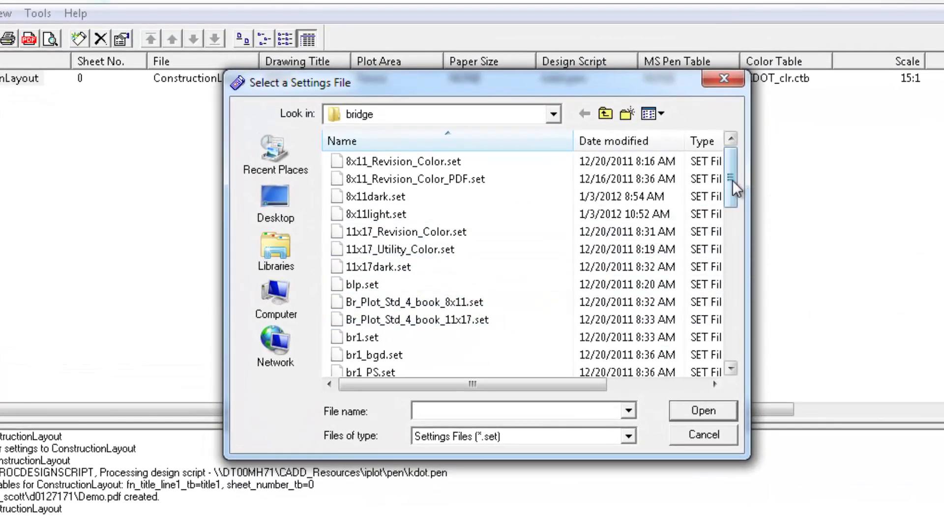
{"action": "left_click_drag", "start_coordinate": [732, 182], "coordinate": [746, 283]}
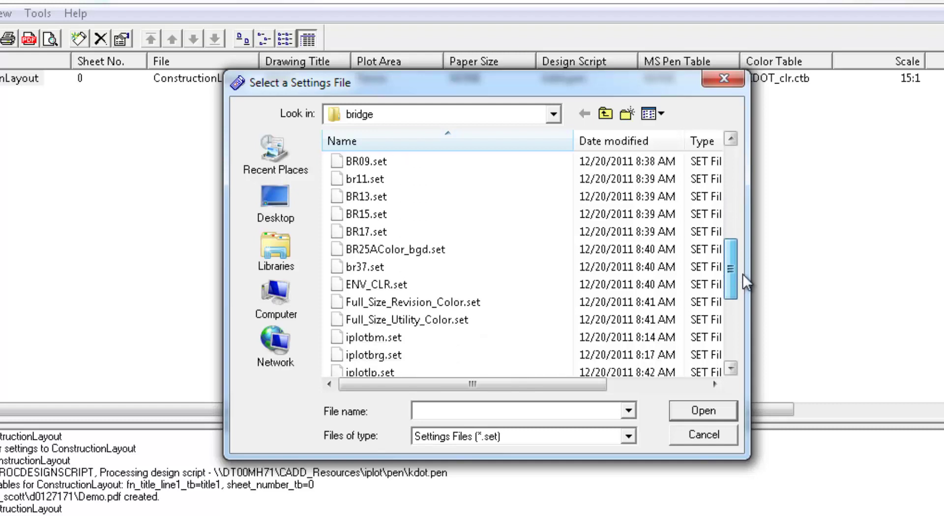
{"action": "left_click", "coordinate": [465, 318]}
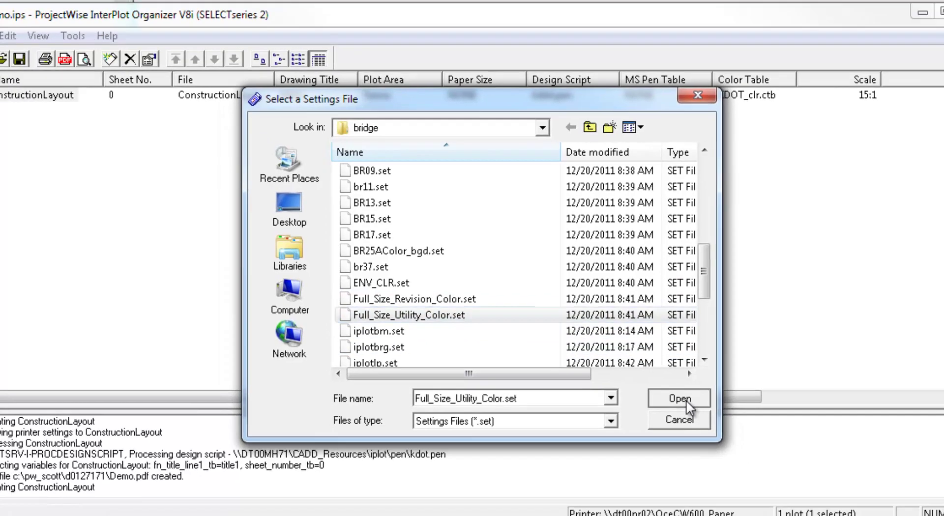
{"action": "left_click", "coordinate": [703, 411]}
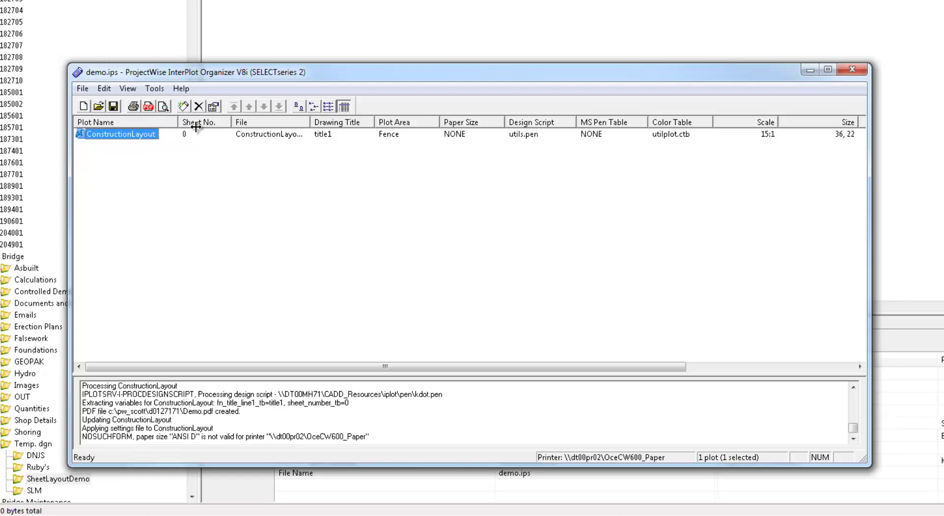
Browse the bridge folder's settings files for another file, then cancel without applying
{"action": "left_click", "coordinate": [104, 88]}
{"action": "mouse_move", "coordinate": [134, 282]}
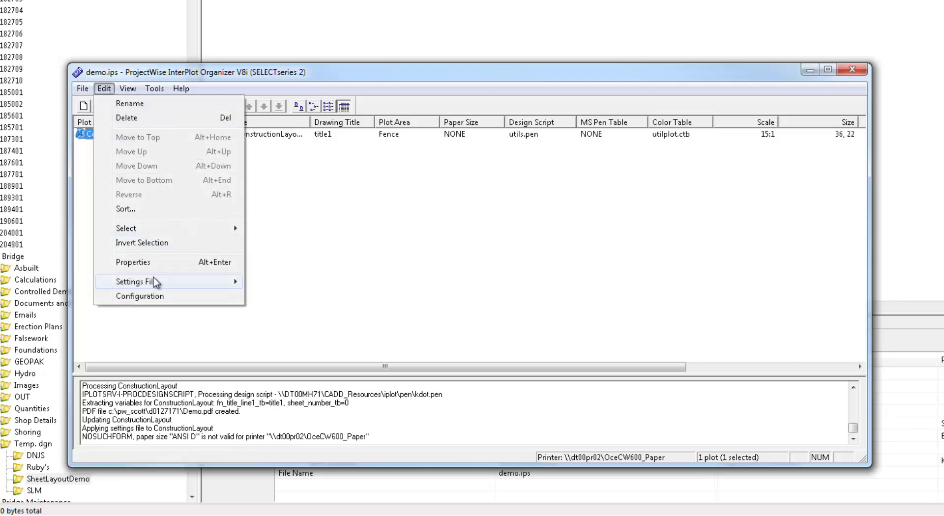
{"action": "left_click", "coordinate": [274, 282]}
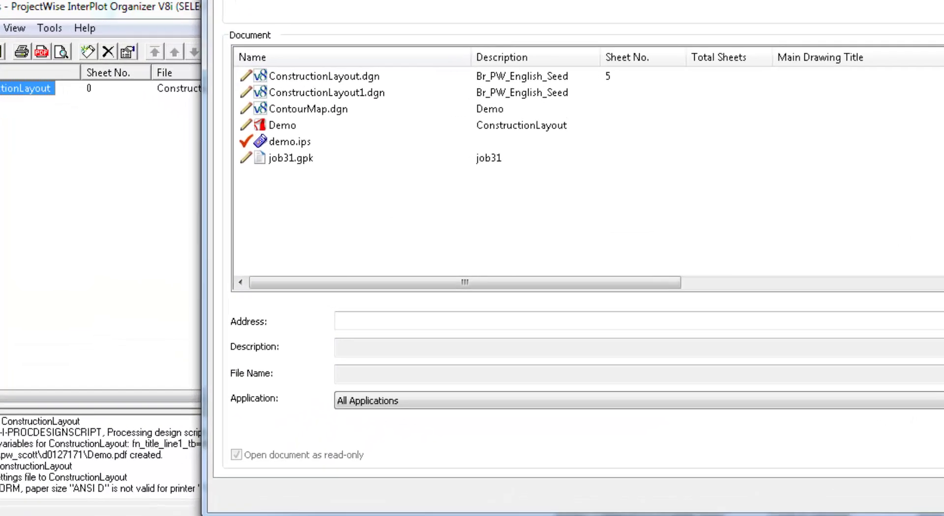
{"action": "left_click", "coordinate": [922, 420]}
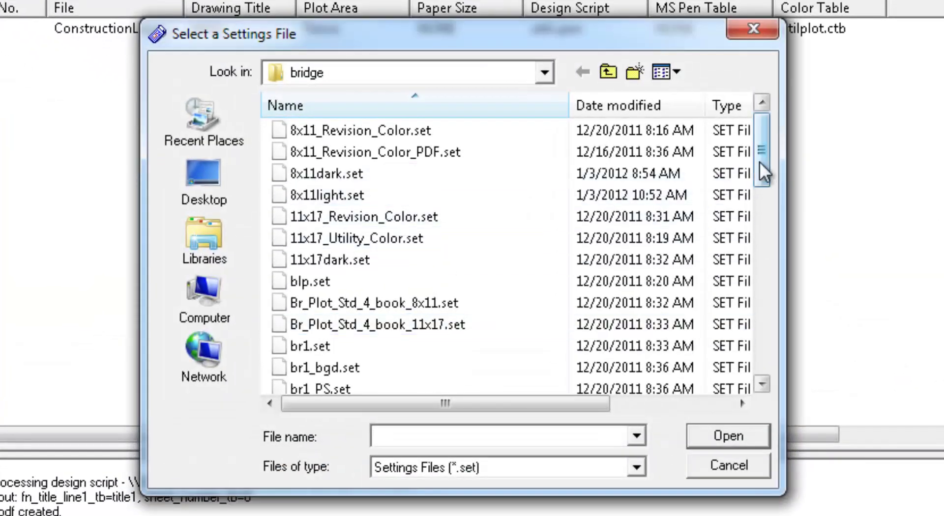
{"action": "left_click_drag", "start_coordinate": [762, 172], "coordinate": [768, 276]}
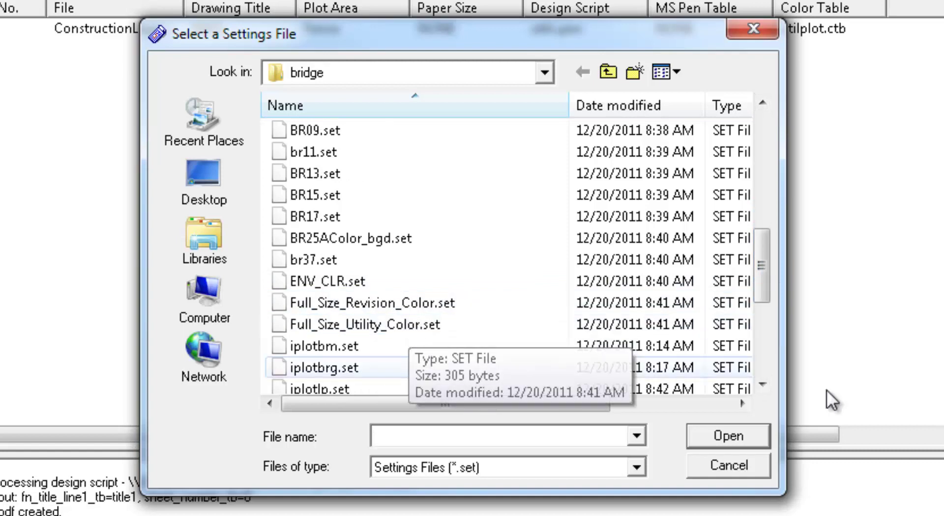
{"action": "left_click", "coordinate": [730, 464]}
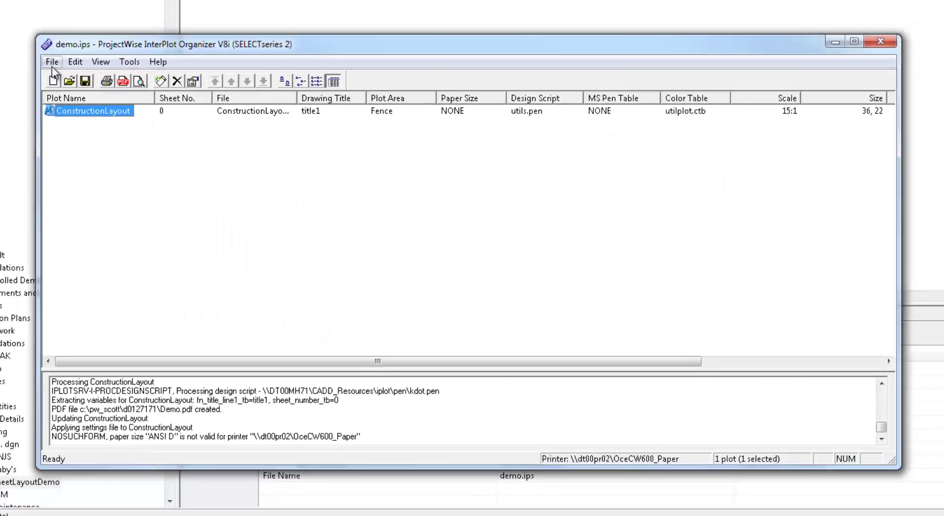
Switch the plot's printer to \\dt00pr02\br25acolor in Print Setup
{"action": "left_click", "coordinate": [61, 66]}
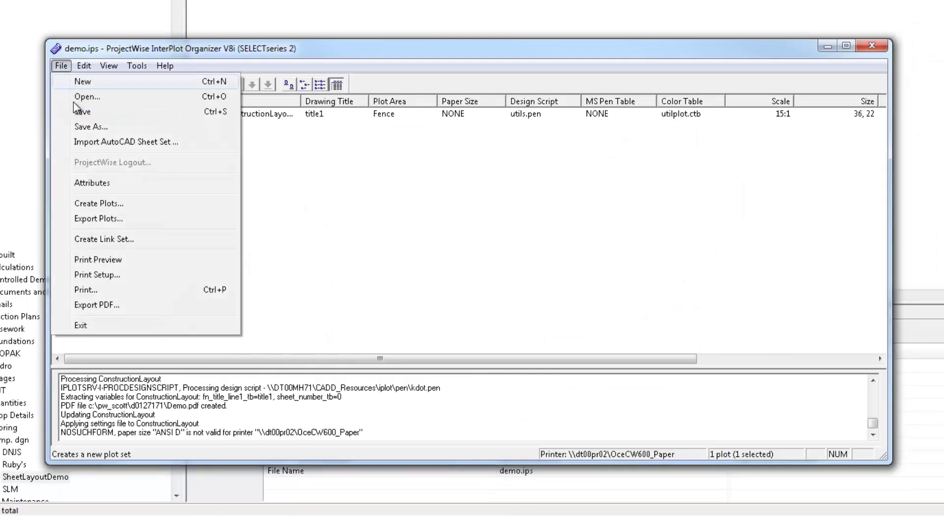
{"action": "left_click", "coordinate": [104, 274]}
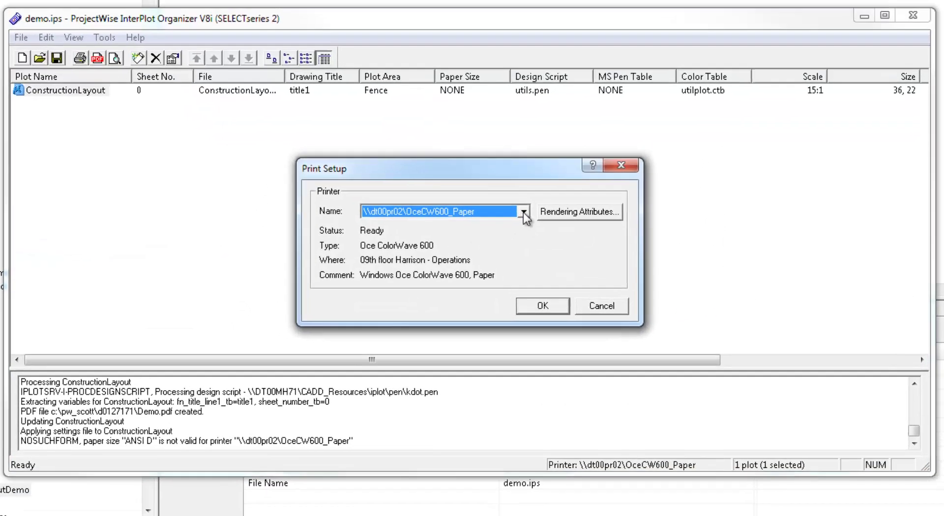
{"action": "left_click", "coordinate": [519, 223]}
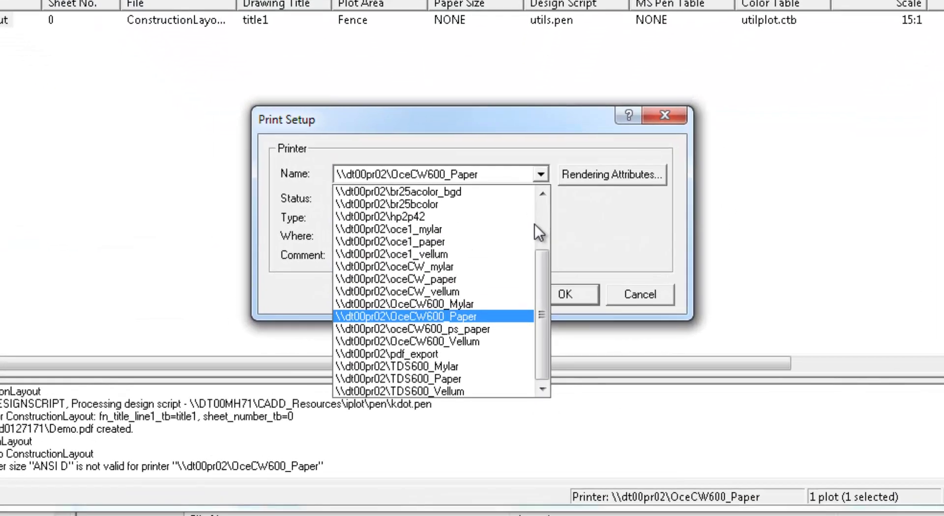
{"action": "left_click_drag", "start_coordinate": [554, 258], "coordinate": [554, 221]}
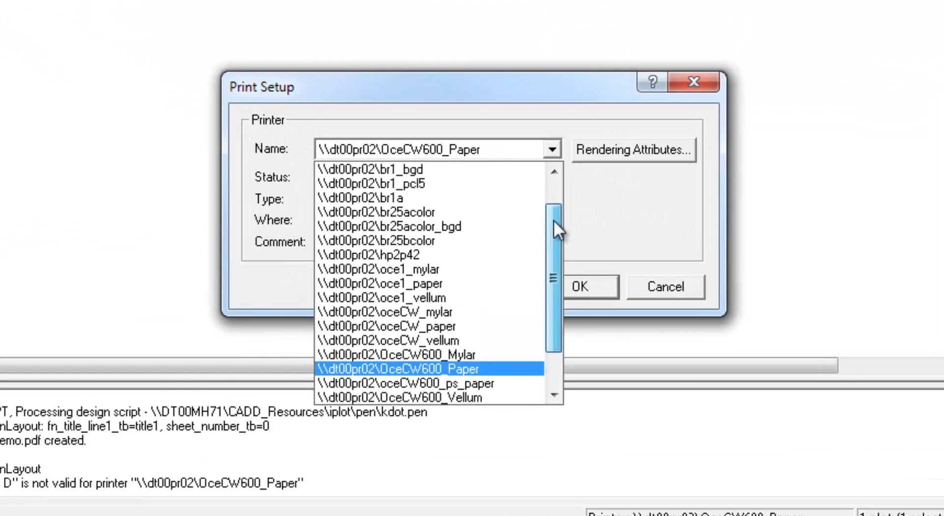
{"action": "left_click", "coordinate": [441, 214]}
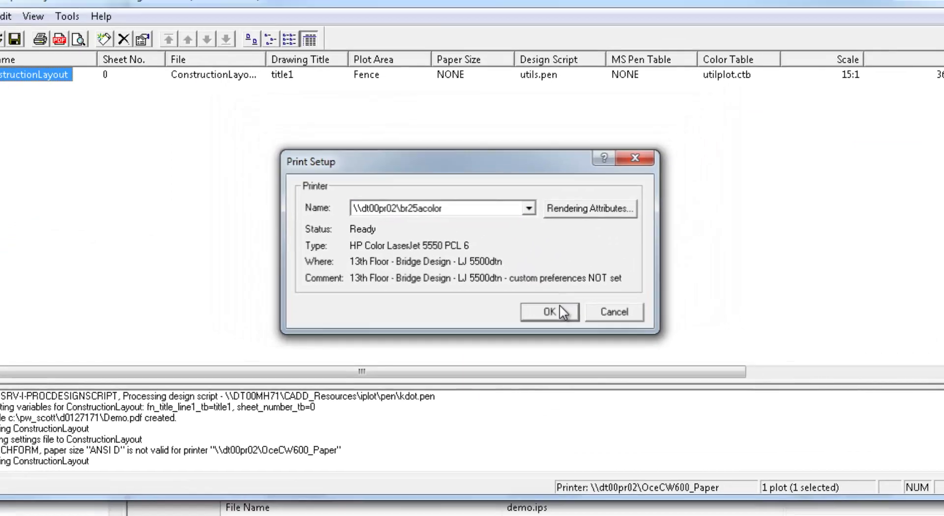
{"action": "left_click", "coordinate": [560, 307]}
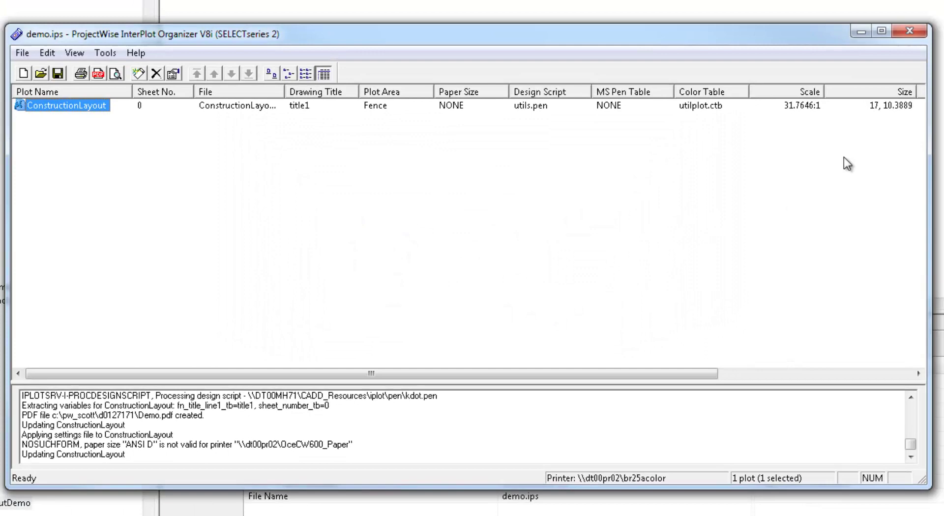
{"action": "left_click", "coordinate": [48, 53]}
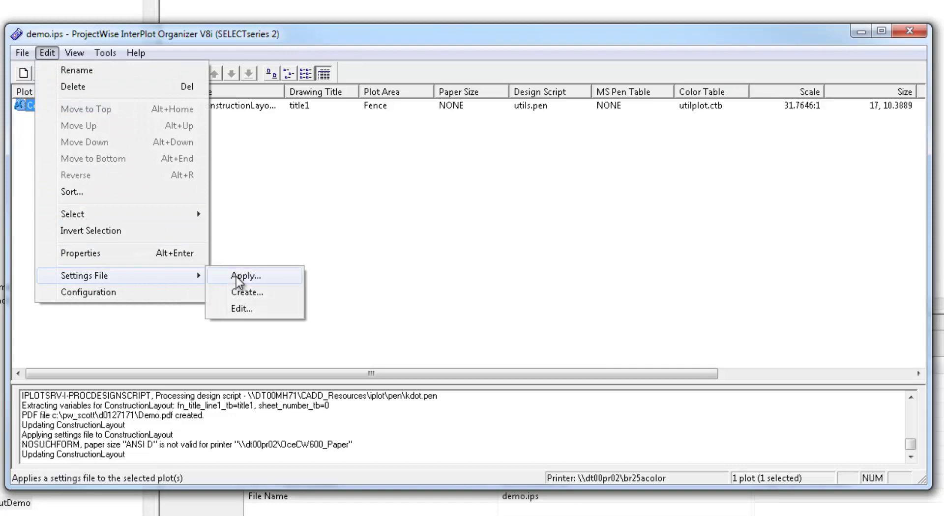
Select 11x17_Revision_Color.set from the bridge folder as the settings file to apply
{"action": "left_click", "coordinate": [236, 277]}
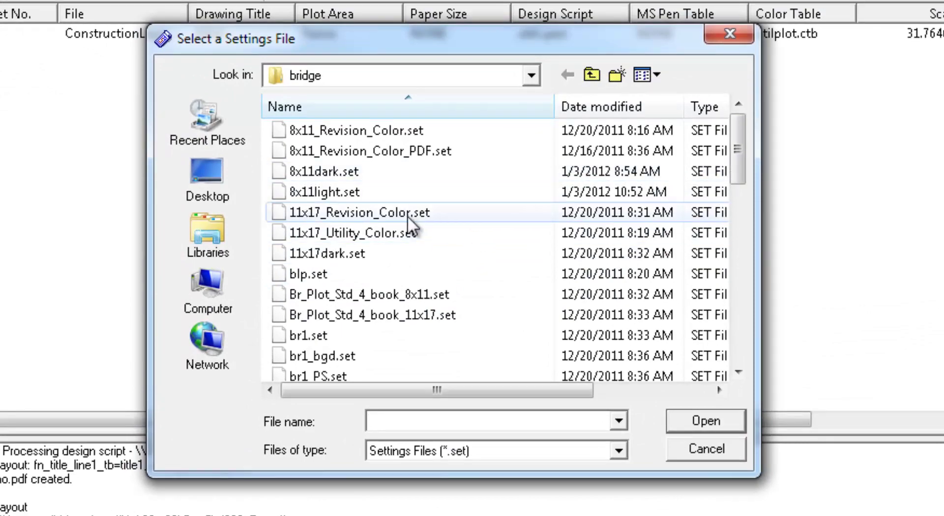
{"action": "left_click", "coordinate": [408, 215]}
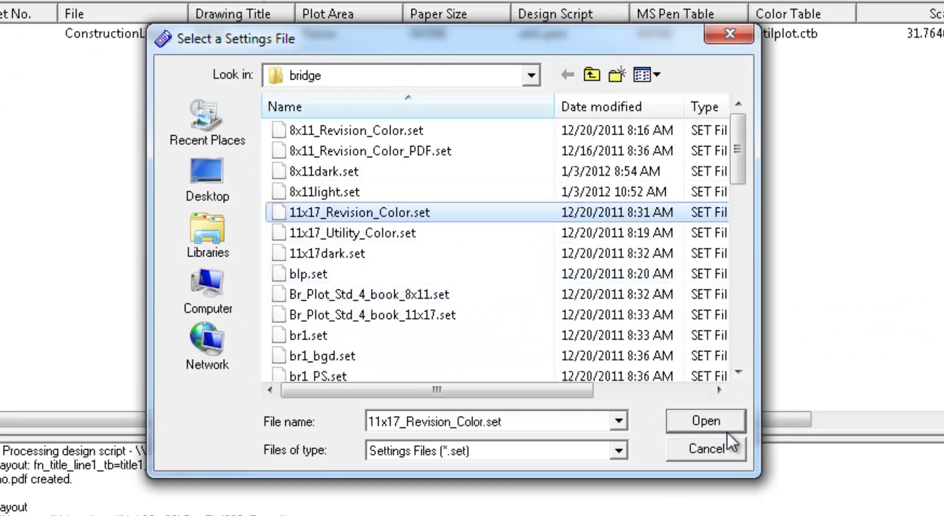